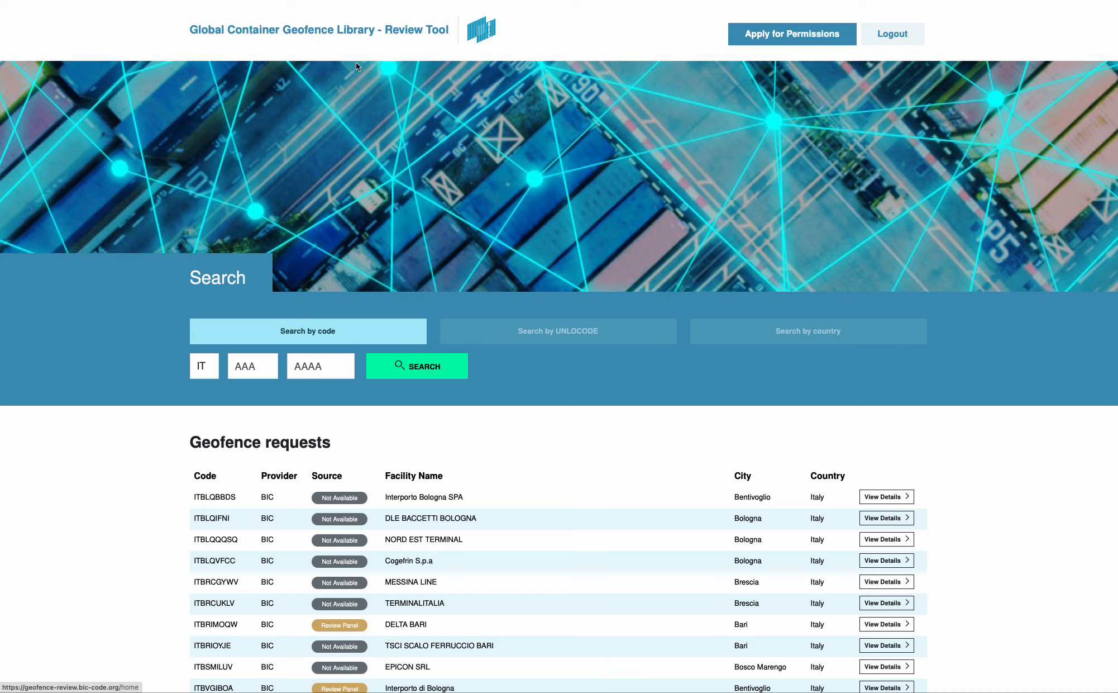
- Find the SMDG-provided ROMA TERMINAL CONTAINER facility in the Italian geofence requests and open its details
left_click(206, 369)
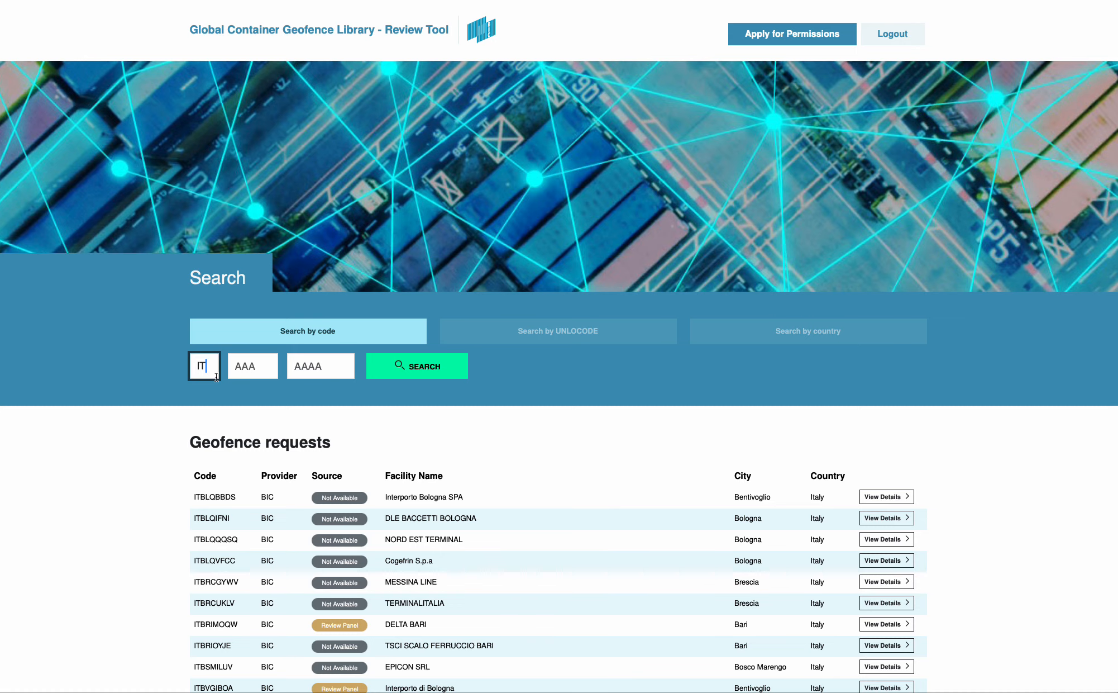
scroll(388, 492, "down", 3)
scroll(388, 492, "down", 4)
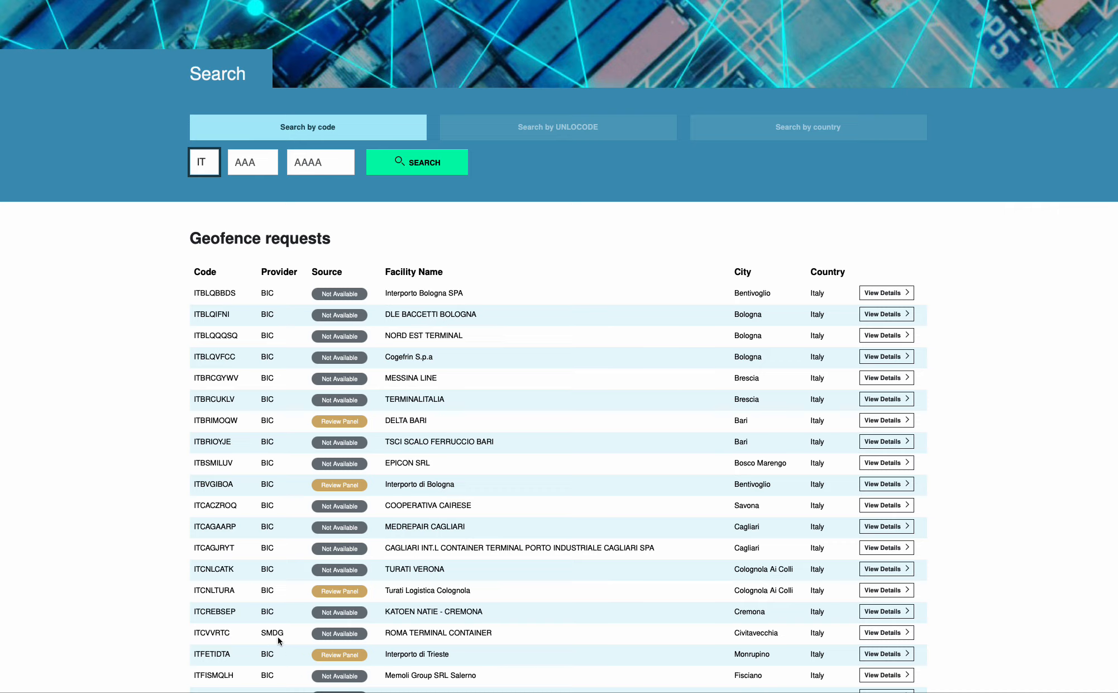
scroll(279, 640, "down", 3)
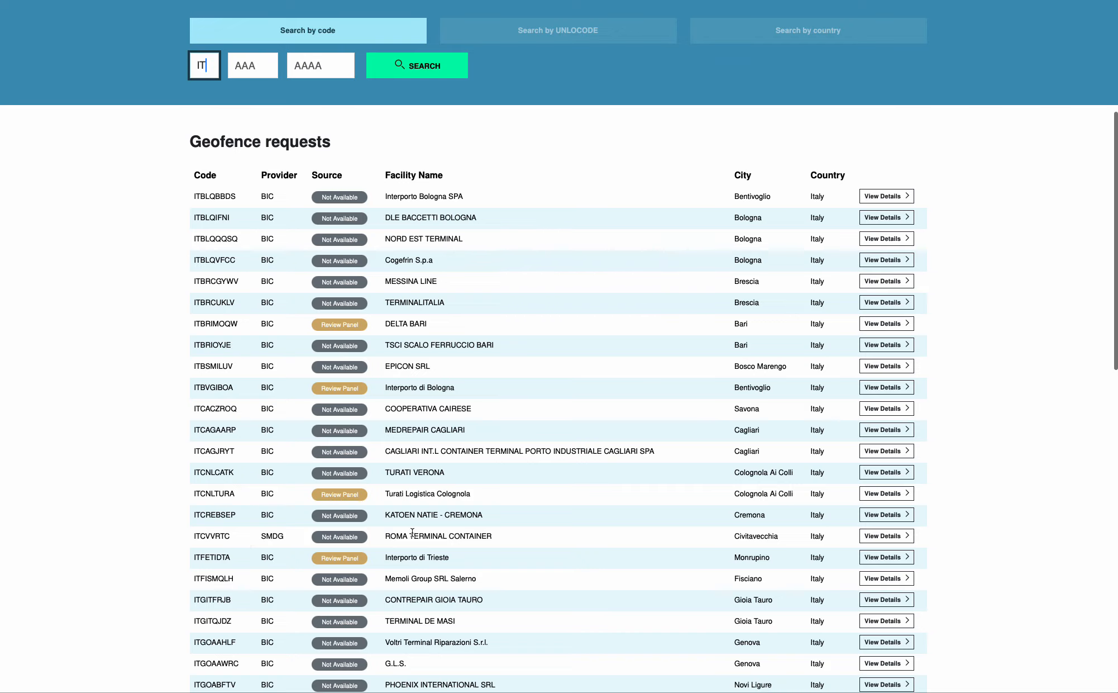
left_click(883, 538)
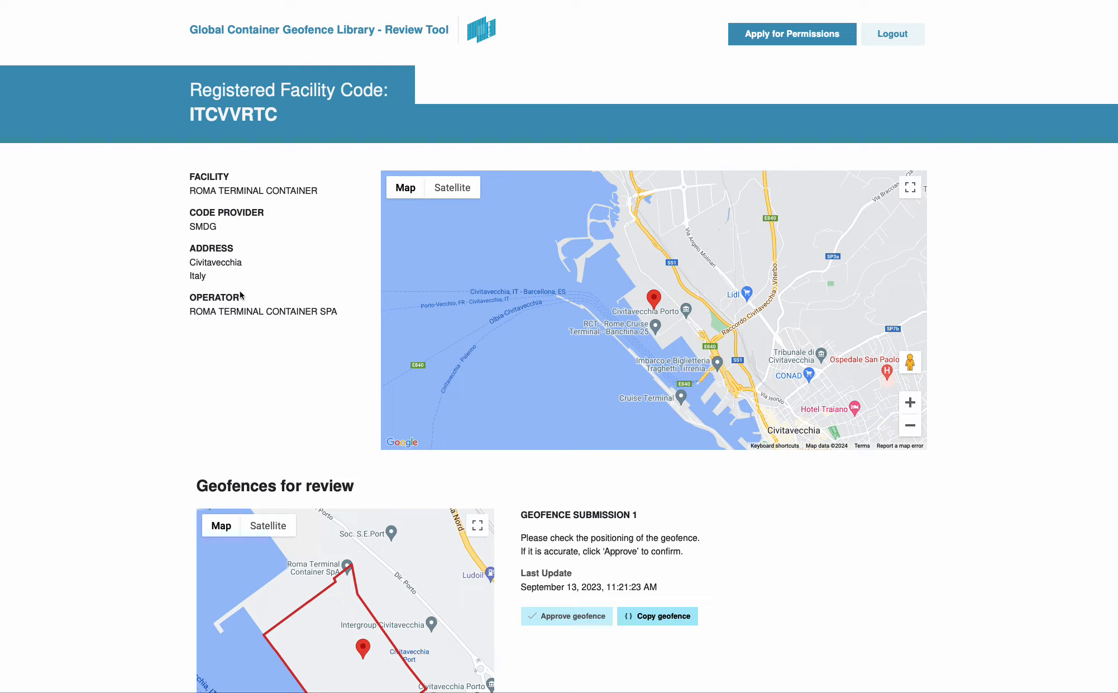
- Examine the facility's location at close range on its main map using satellite imagery
left_click(910, 402)
left_click(910, 403)
left_click(911, 403)
left_click(910, 402)
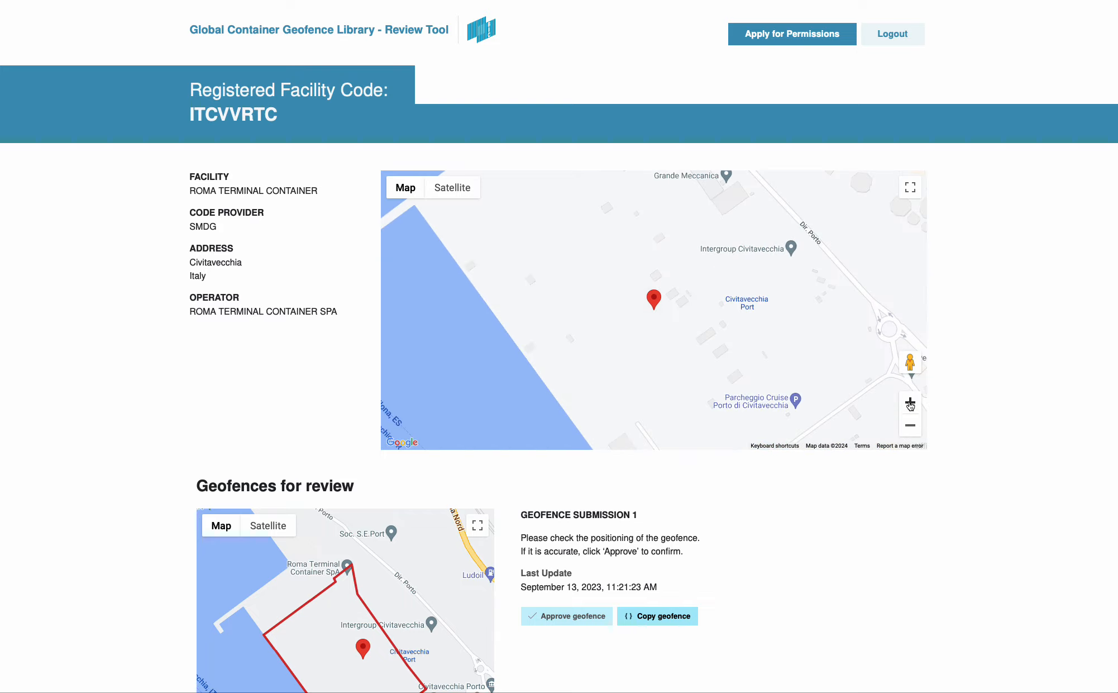
left_click(453, 187)
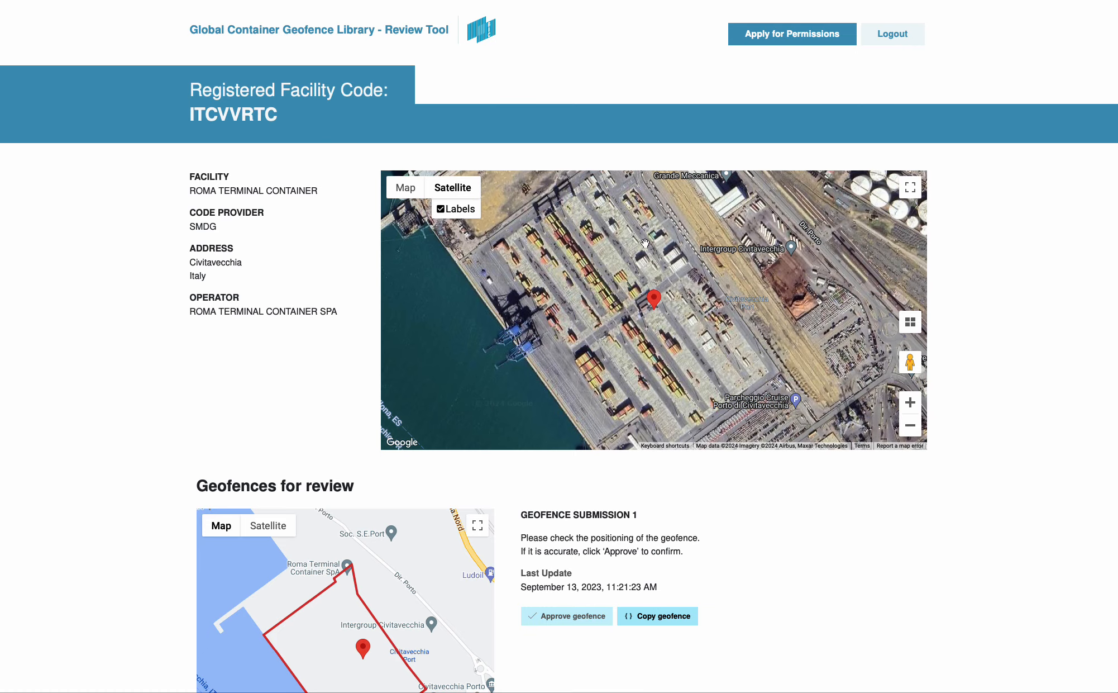
left_click(911, 426)
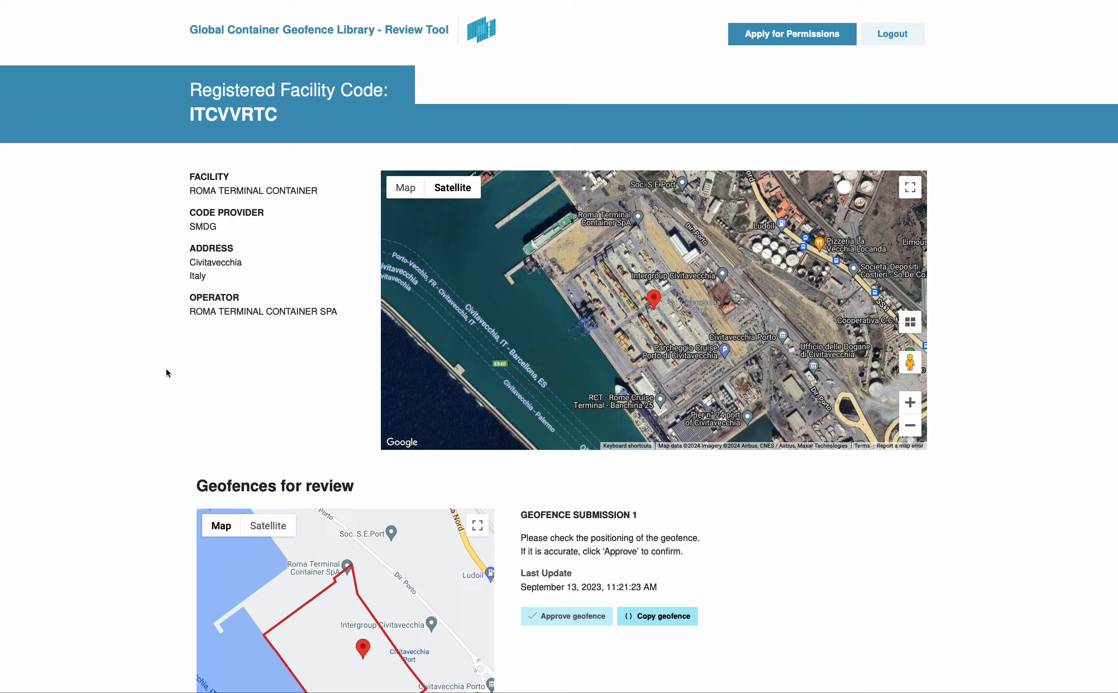
- Review geofence submission 1, the Draw geofence section and the 3rd Party Mapping Suggestions for the facility
scroll(166, 372, "down", 1)
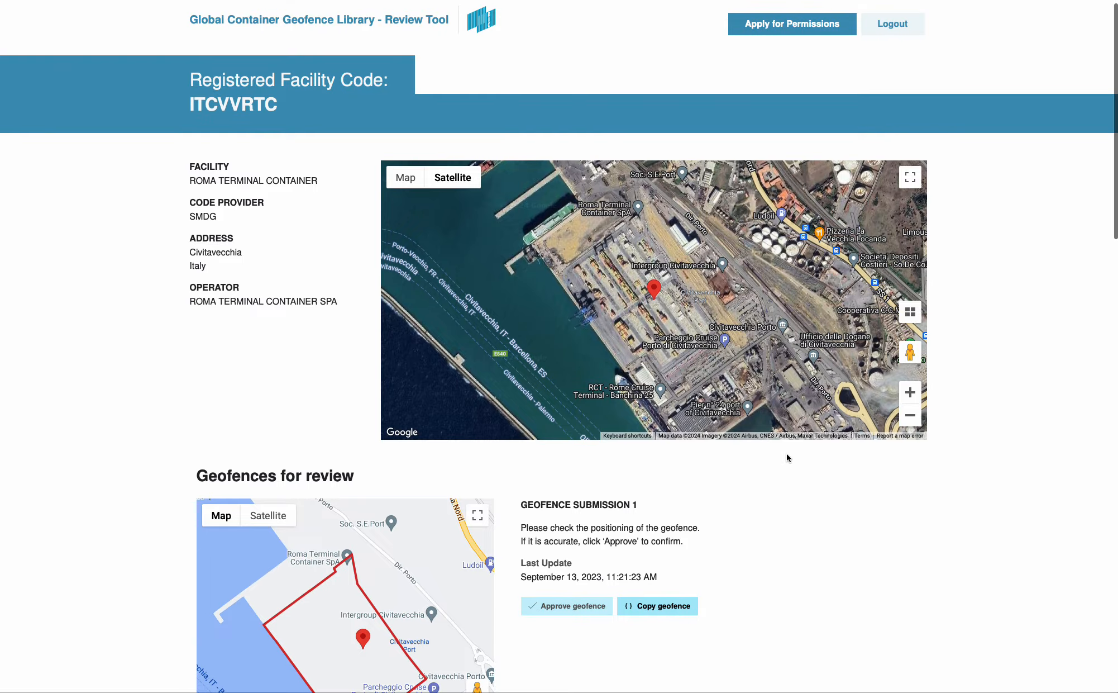
mouse_move(193, 516)
scroll(130, 452, "down", 6)
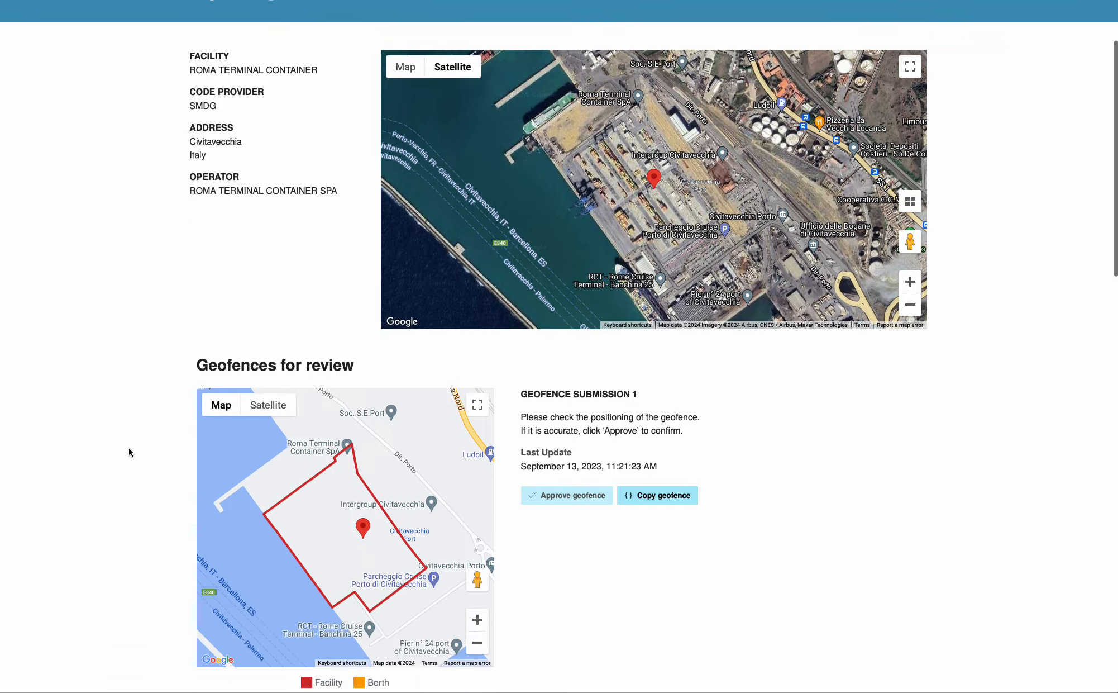
scroll(129, 452, "down", 8)
scroll(129, 452, "up", 4)
scroll(129, 452, "up", 4)
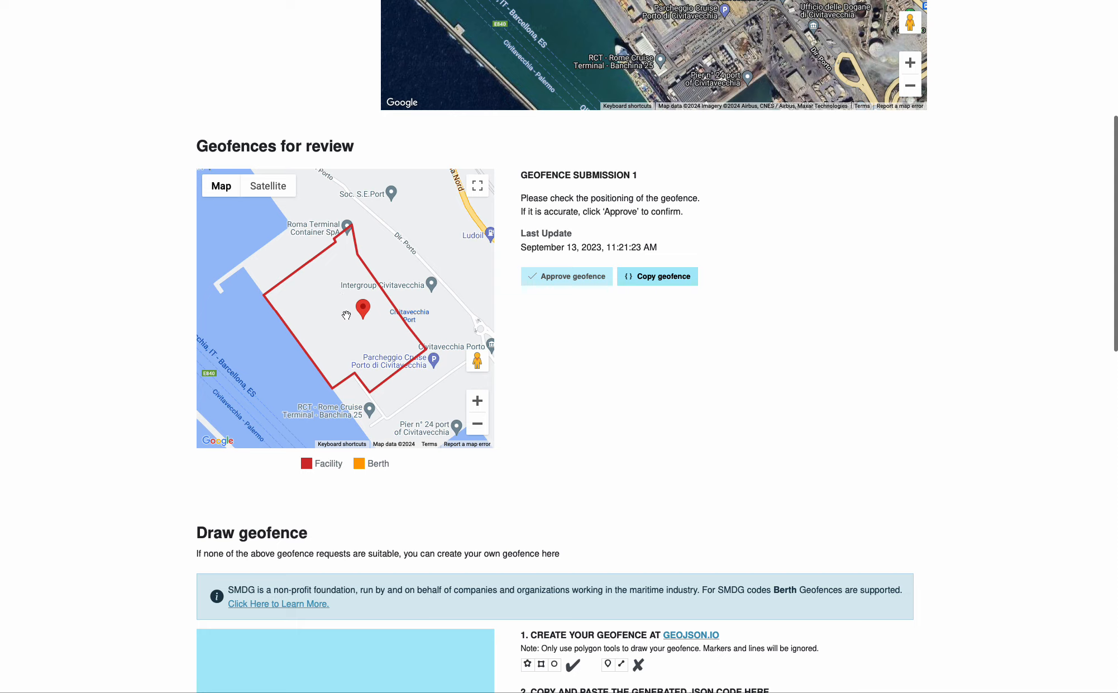
scroll(167, 401, "down", 10)
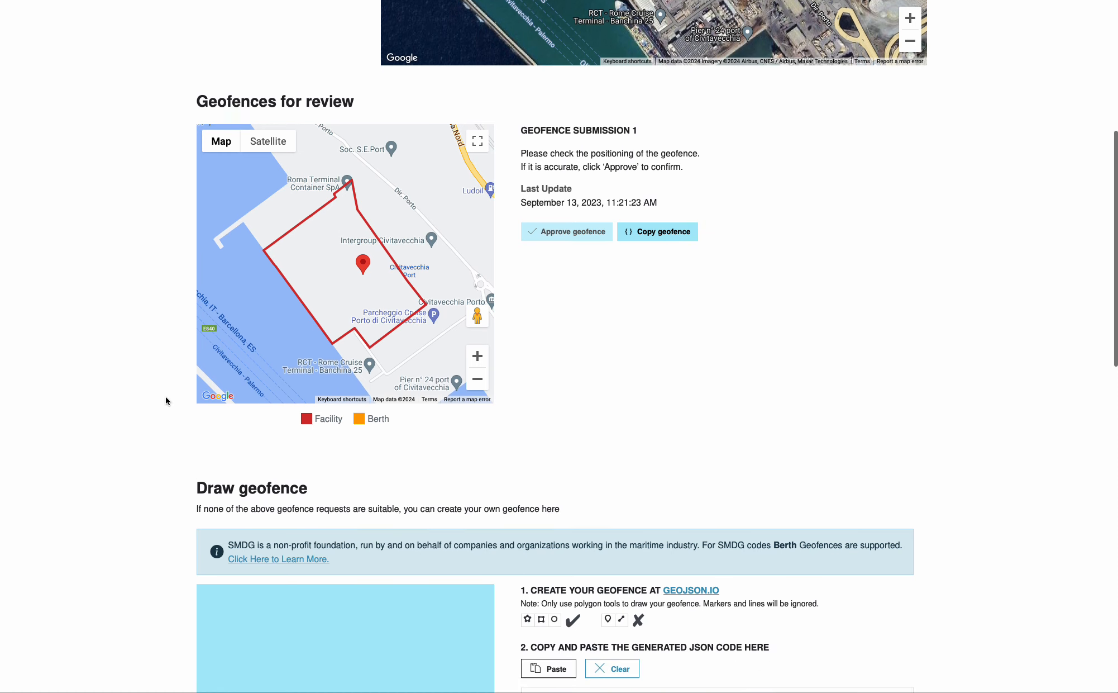
scroll(166, 401, "down", 7)
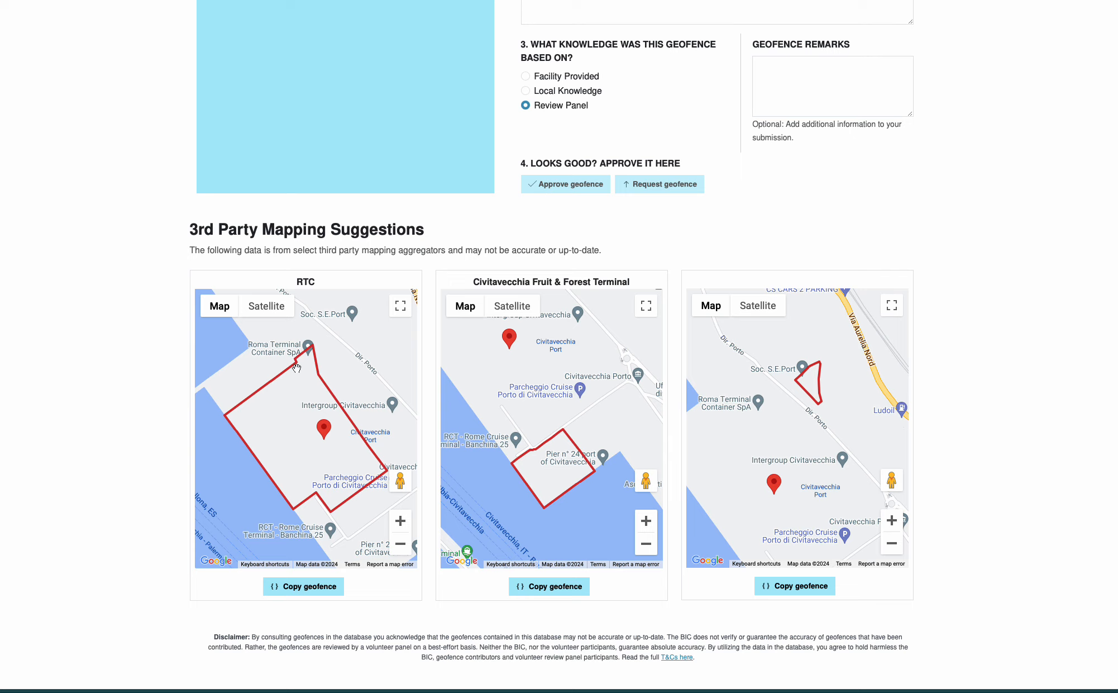
- Check the third-party RTC suggestion on satellite imagery against the submitted geofence, and copy the RTC geofence
left_click(266, 305)
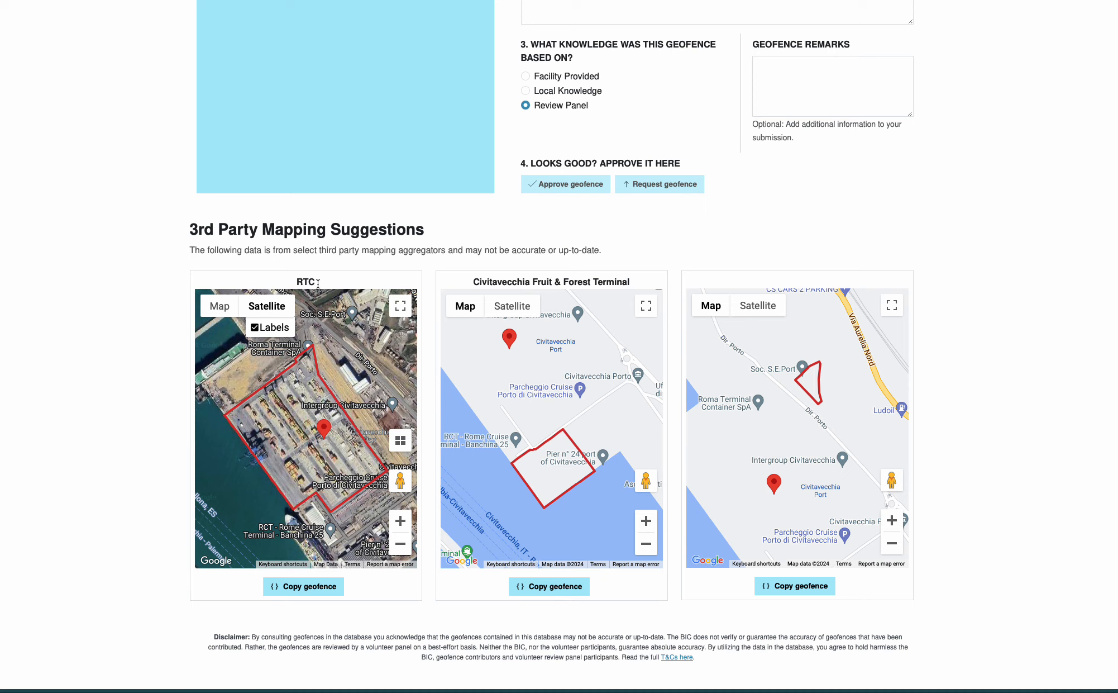
scroll(345, 416, "up", 3)
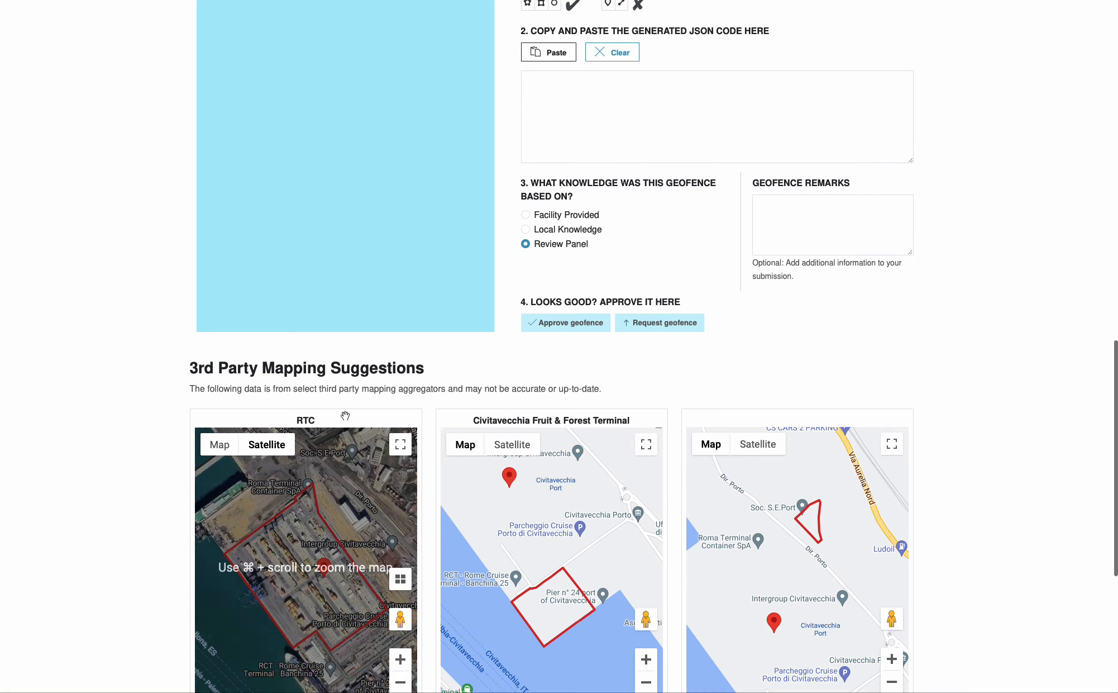
scroll(346, 416, "up", 12)
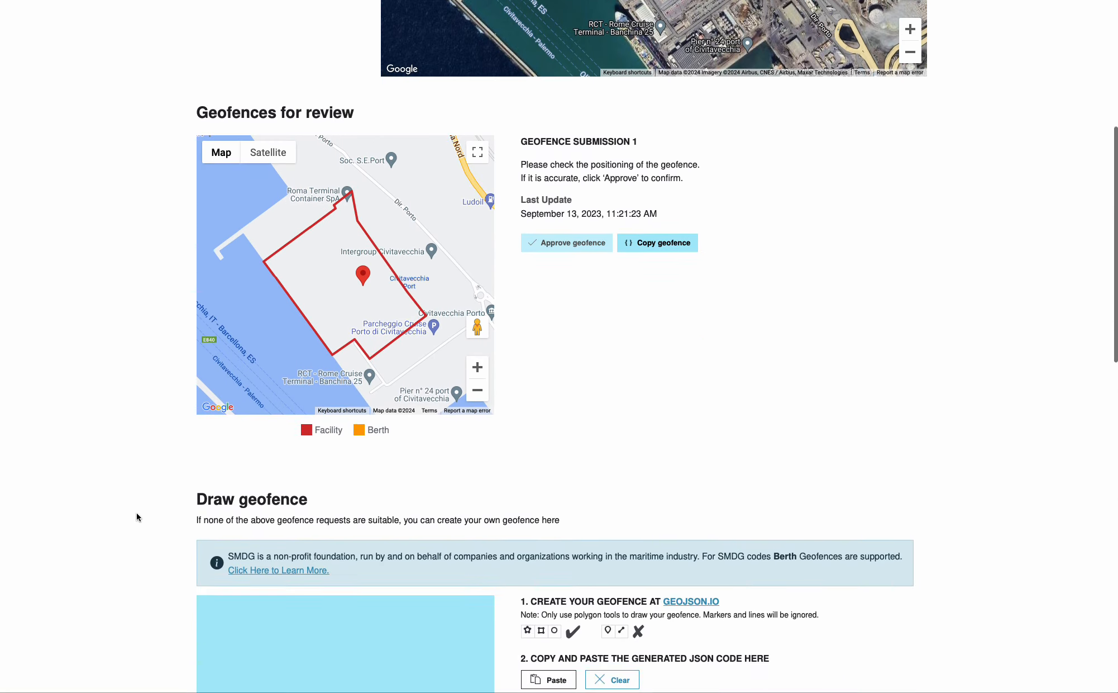
scroll(137, 517, "down", 16)
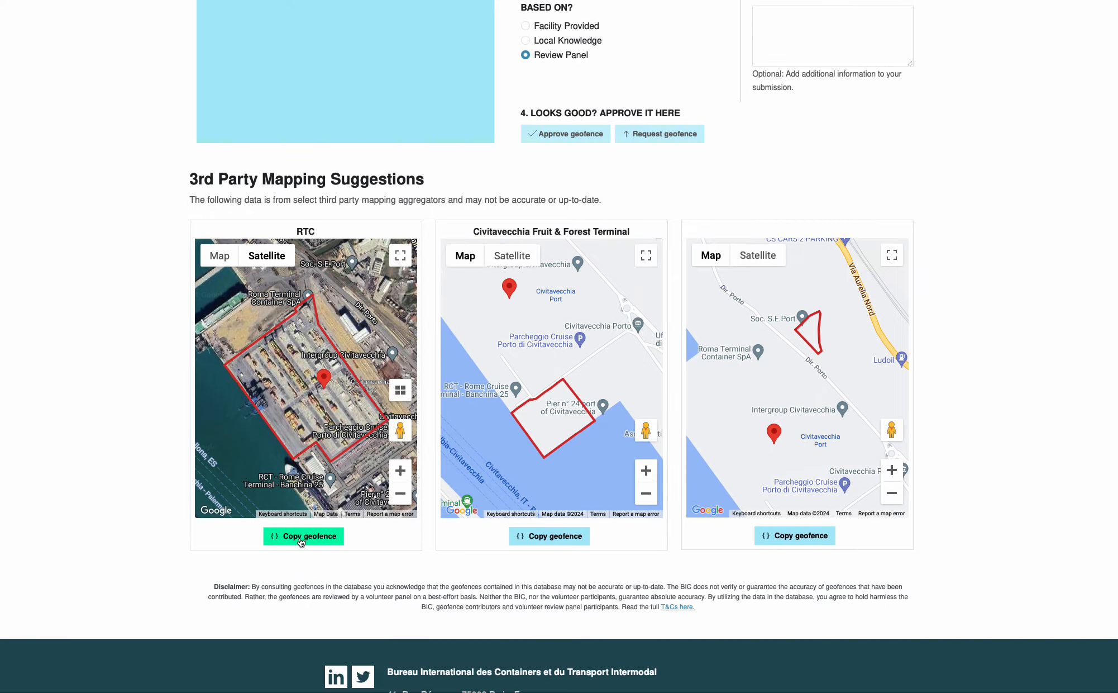
left_click(300, 537)
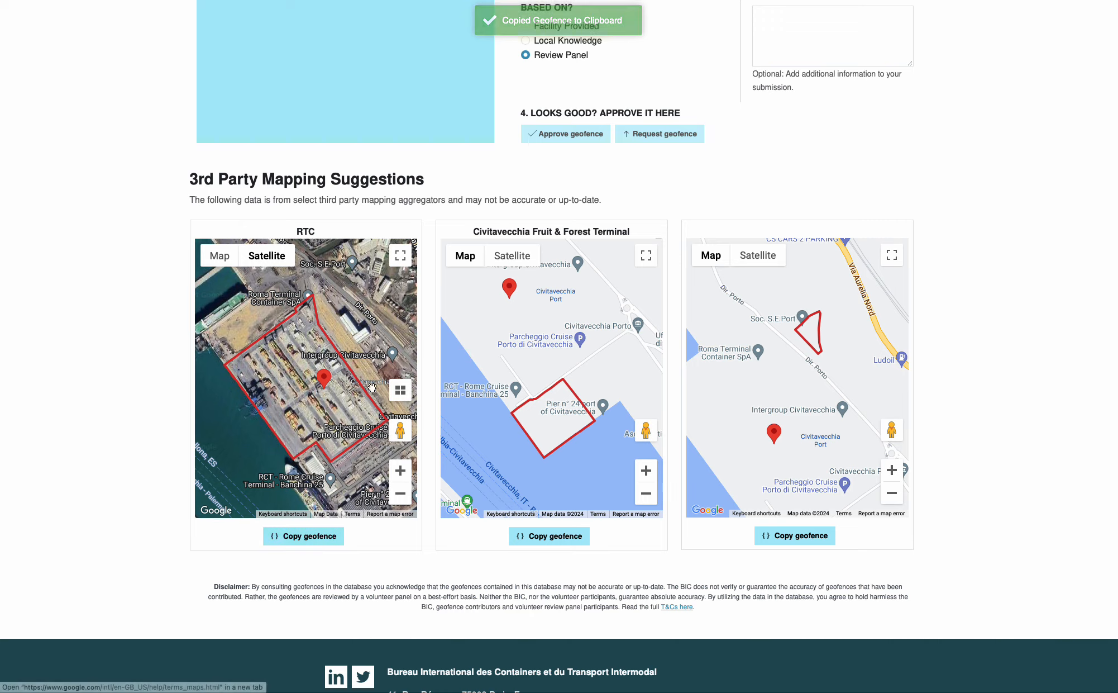
- Open geojson.io from the Draw geofence instructions and replace all its existing JSON with the copied RTC geofence
scroll(716, 186, "up", 5)
scroll(716, 186, "up", 3)
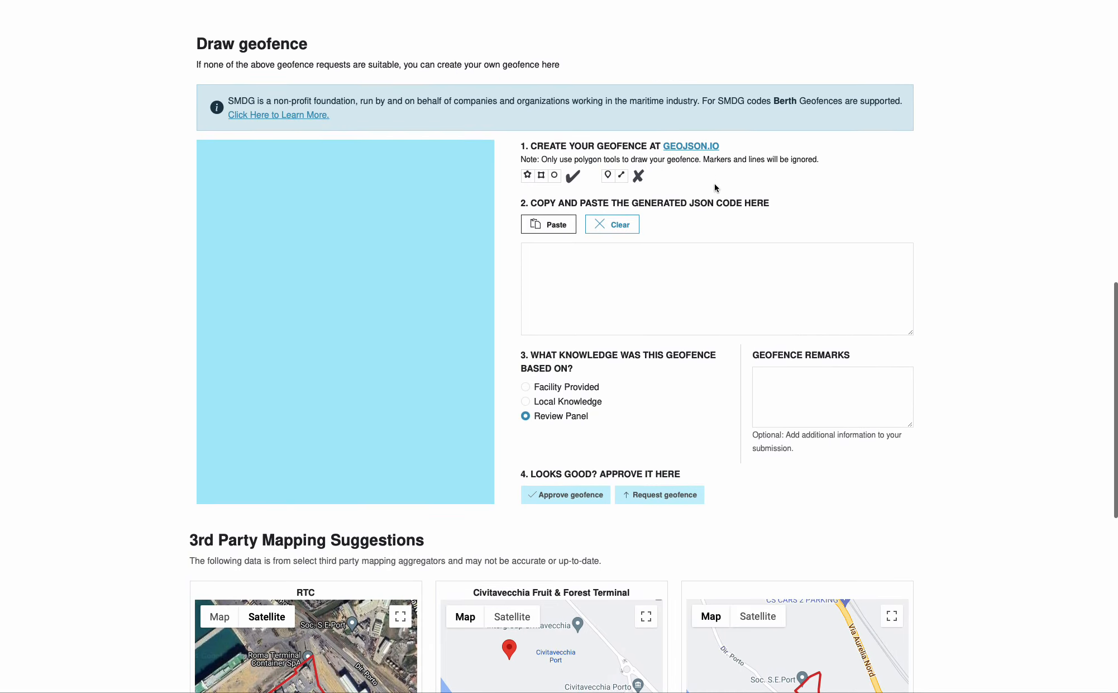
left_click(682, 160)
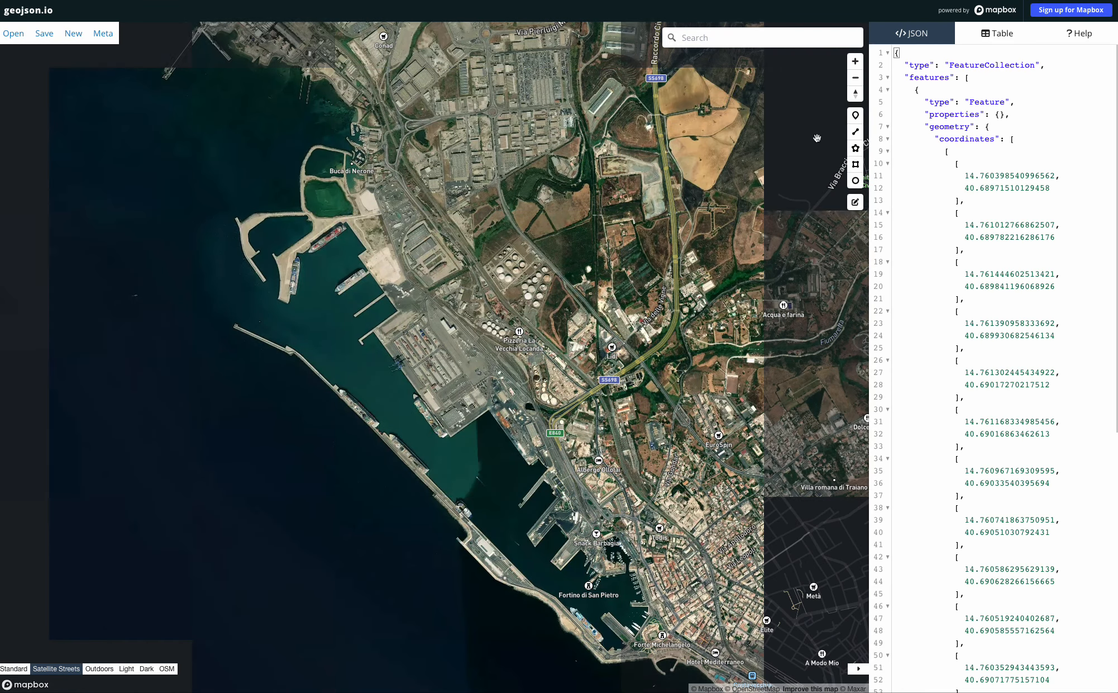
left_click(1062, 152)
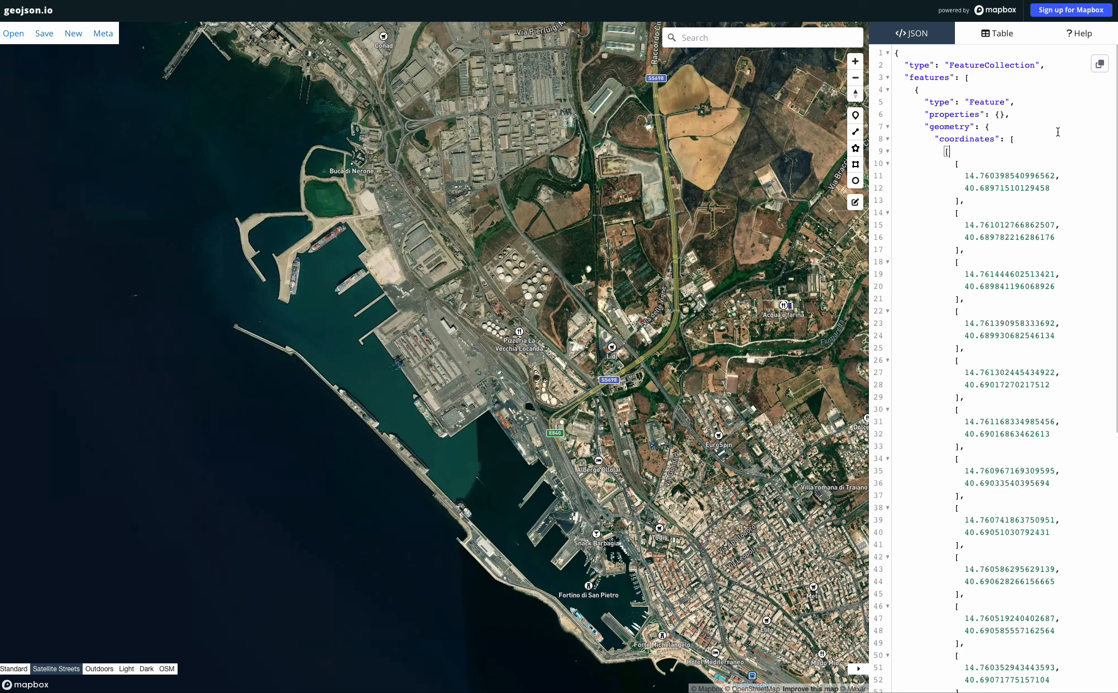
key("ctrl+a")
key("BackSpace")
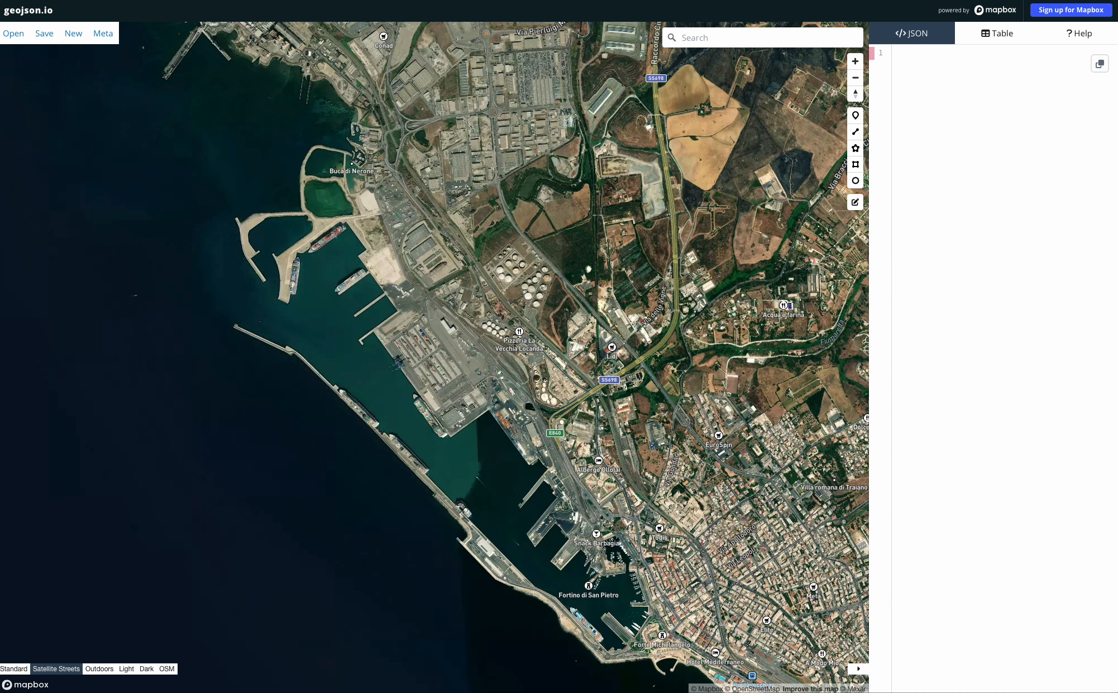
key("ctrl+v")
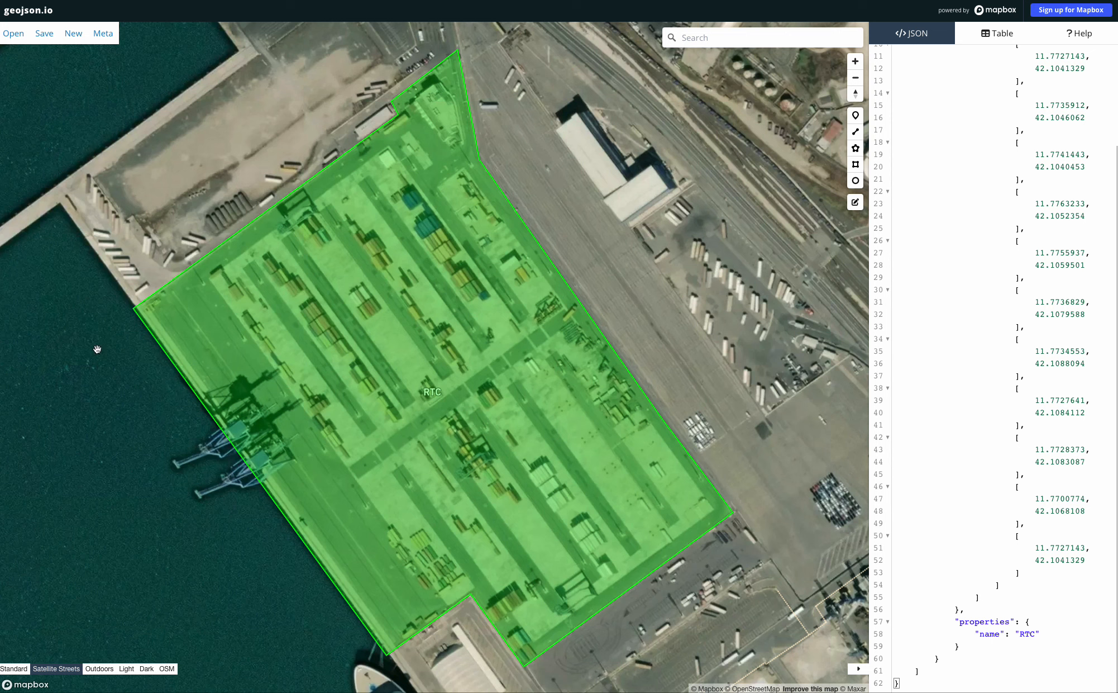
- Inspect the RTC polygon and its editable vertices over the surrounding port, leaving the geometry unedited
left_click_drag(96, 350, 135, 314)
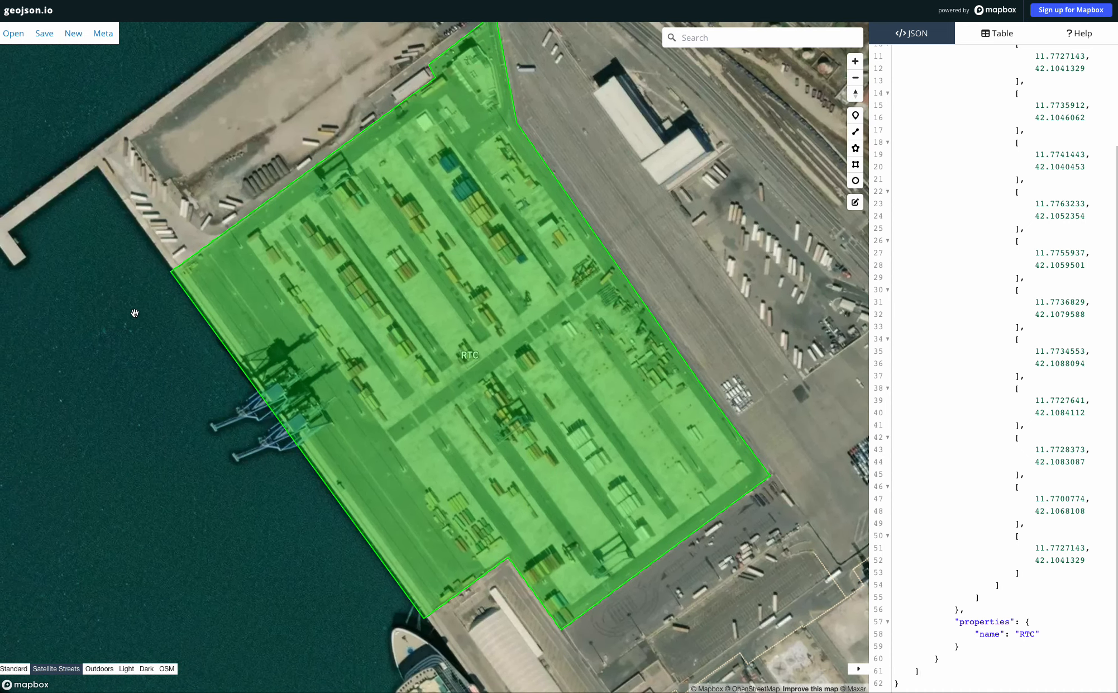
left_click(857, 78)
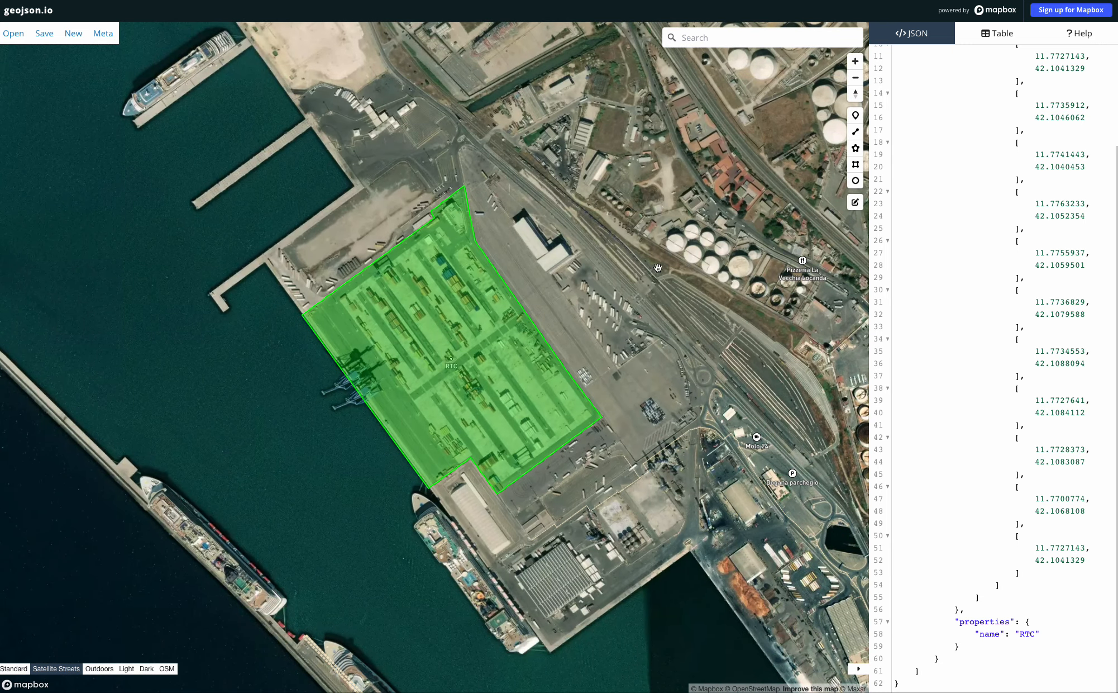
left_click(856, 204)
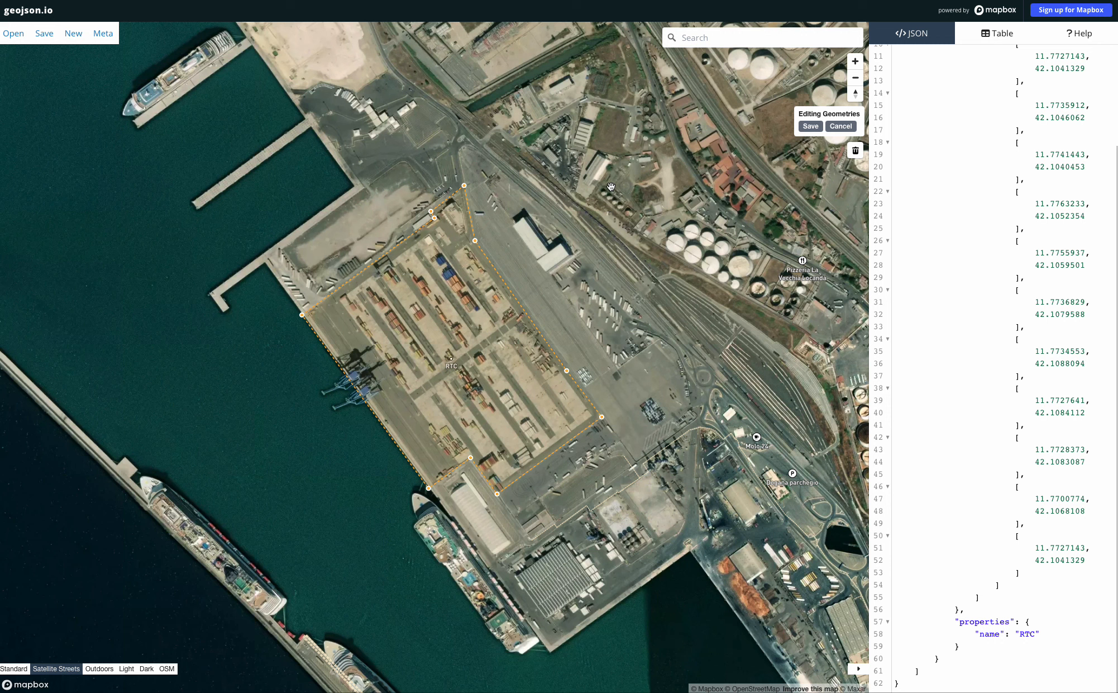
left_click(845, 127)
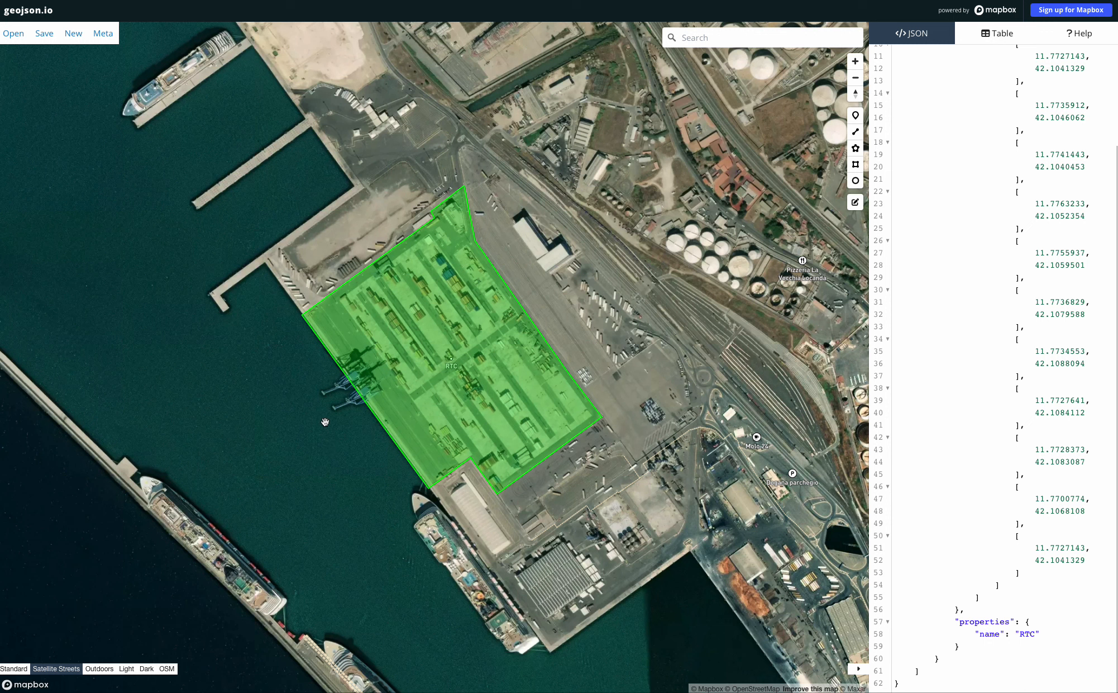
- Draw a four-corner berth polygon over the water along the terminal's quay, sharing the RTC polygon's two quayside corners
left_click(856, 149)
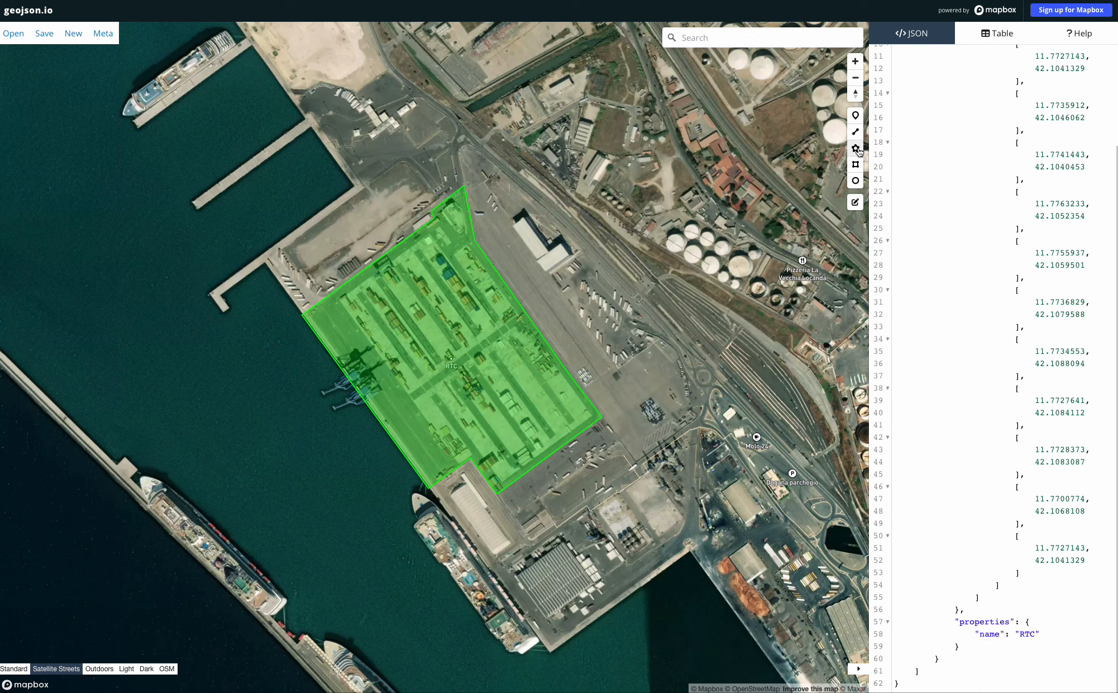
left_click(273, 336)
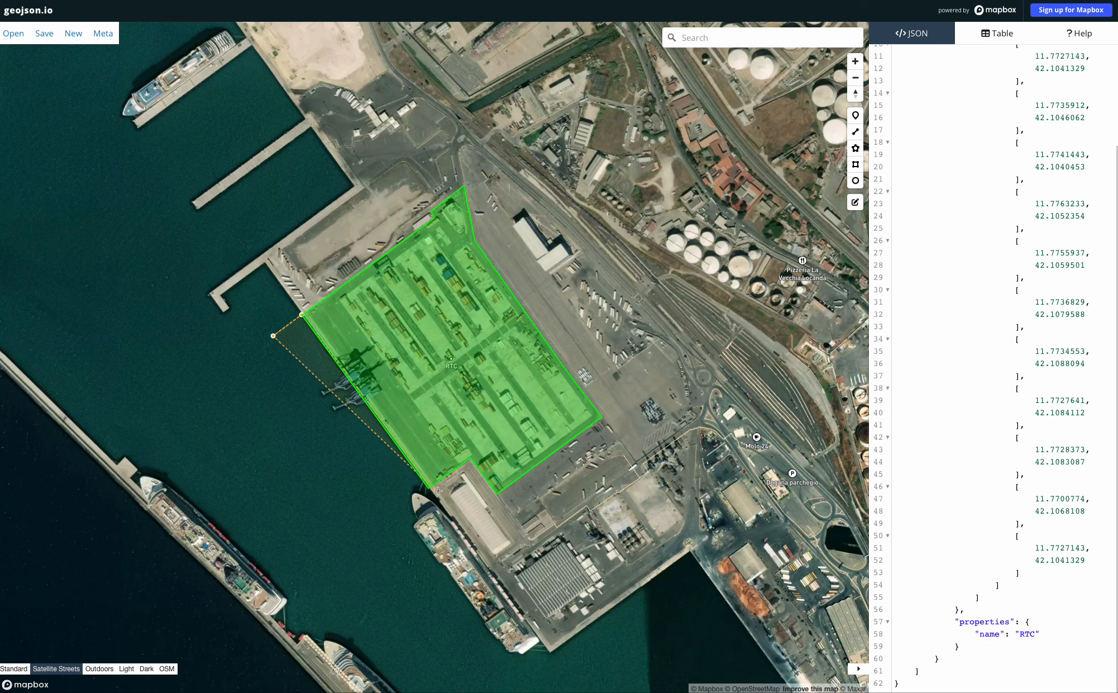
left_click(396, 513)
left_click(427, 490)
left_click(302, 316)
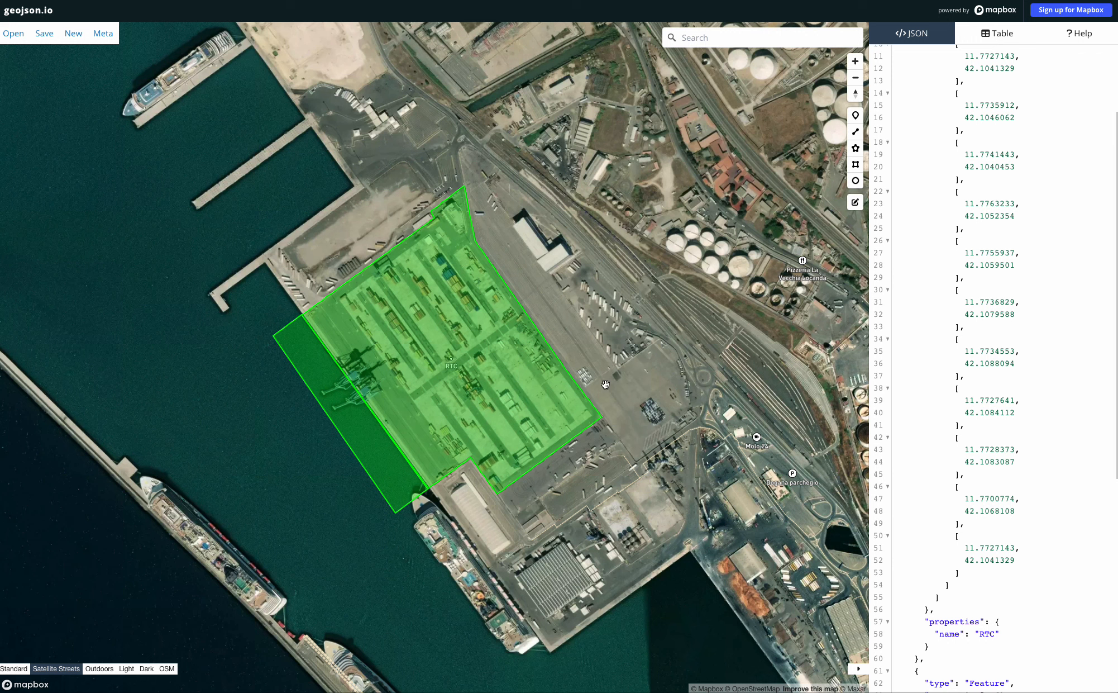
- Move the berth polygon's southern outer corner slightly inward toward the quay and save the geometry edit
left_click(855, 202)
left_click(396, 513)
left_click_drag(397, 512, 399, 510)
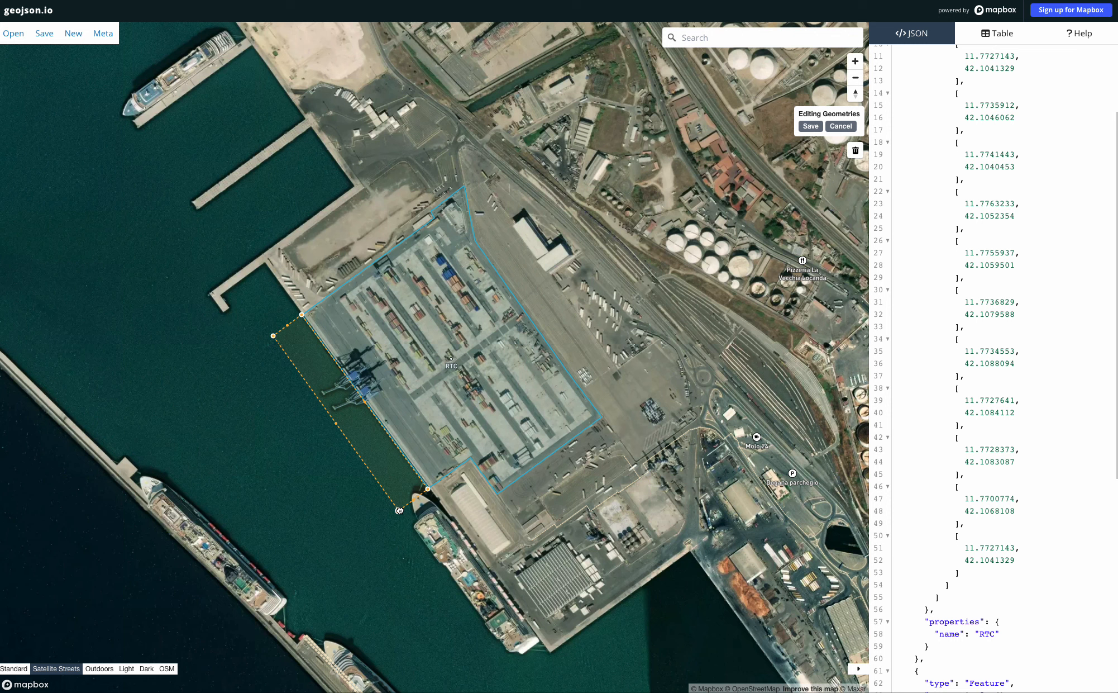
left_click(811, 127)
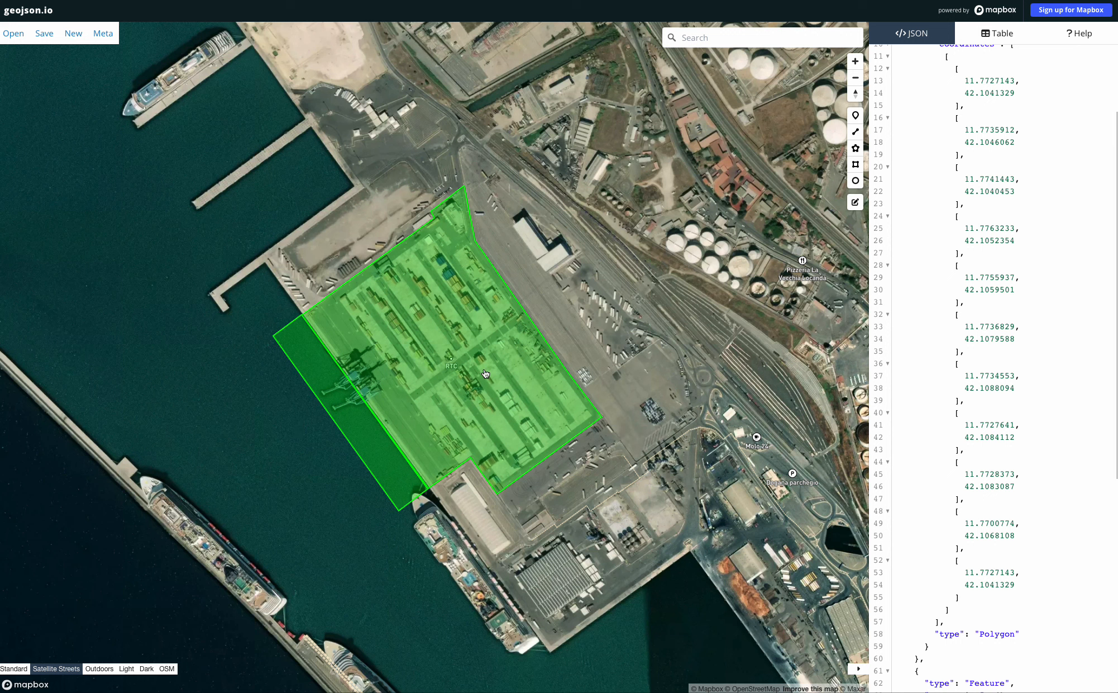
- Copy the complete JSON for both polygons and paste it into the Draw geofence code box in the Review Tool
mouse_move(1099, 66)
left_click(1100, 66)
left_click(784, 2)
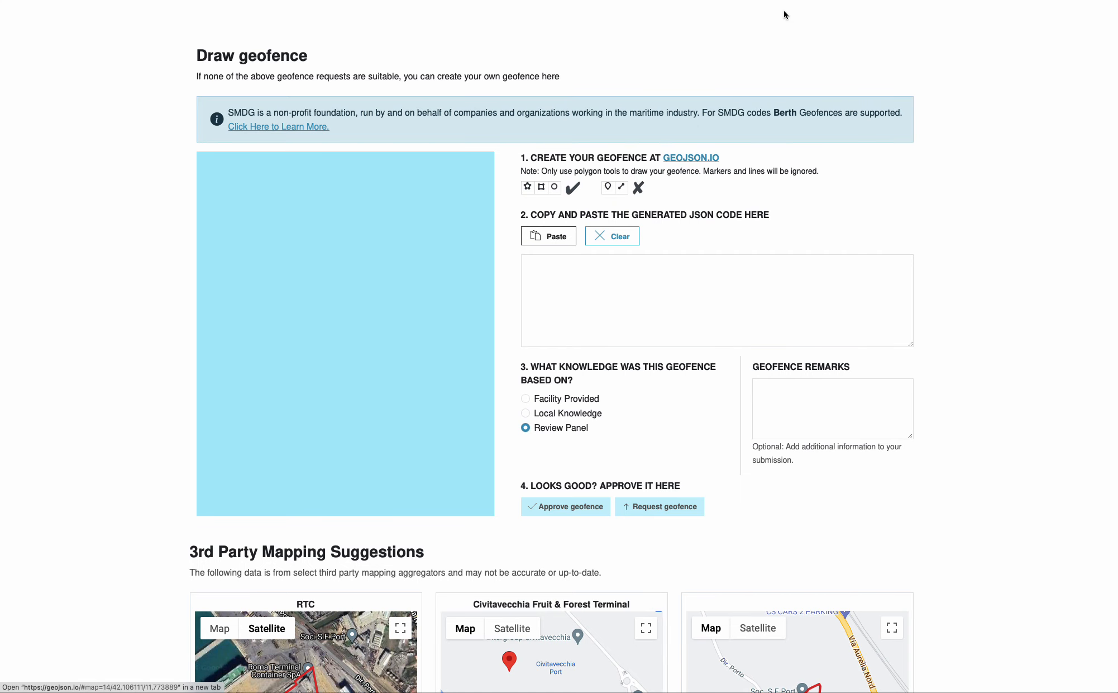
scroll(466, 156, "up", 9)
scroll(464, 171, "up", 5)
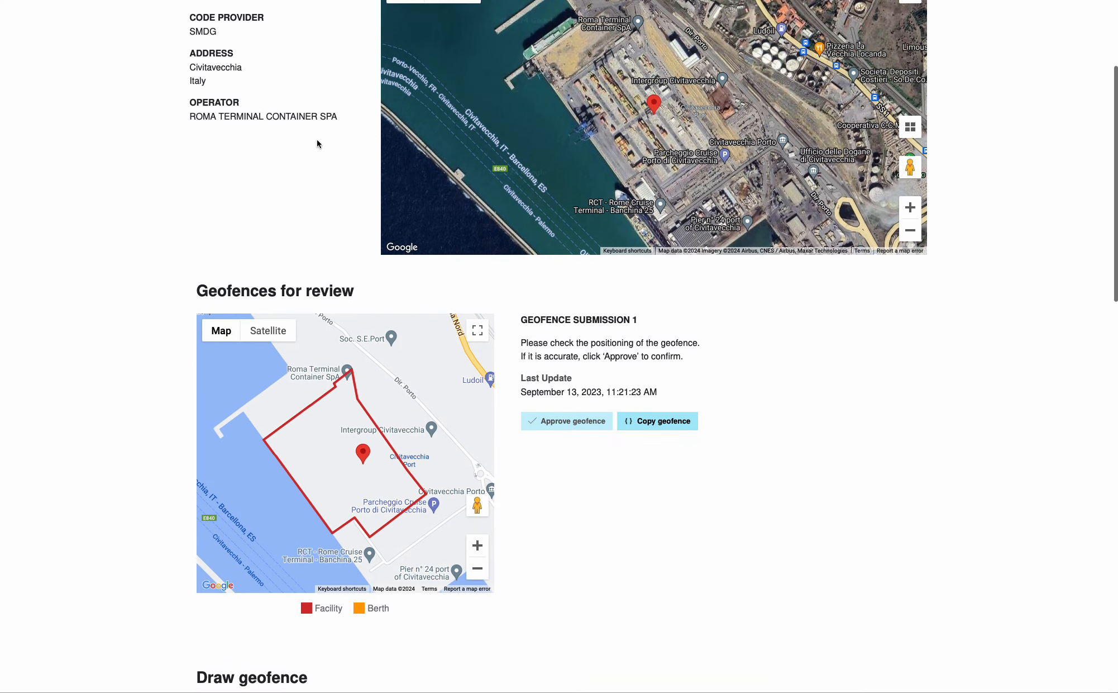
scroll(357, 358, "down", 3)
scroll(357, 358, "down", 10)
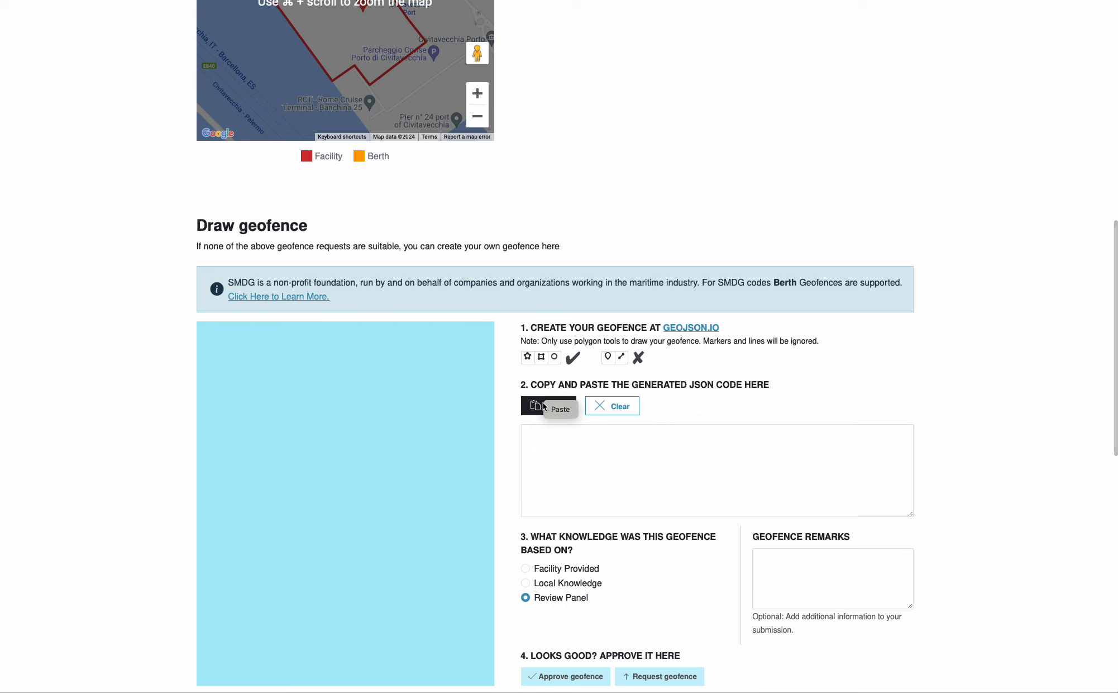
left_click(572, 412)
left_click(570, 413)
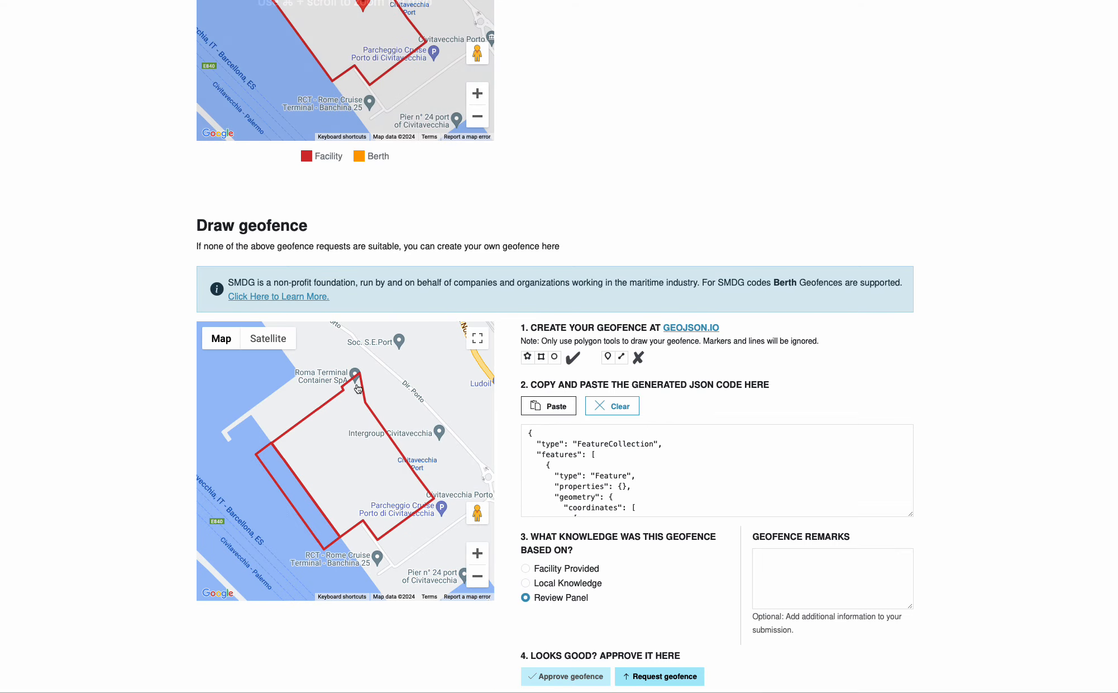
- Check the pasted terminal and berth polygons against satellite imagery in the Draw geofence map
left_click(269, 339)
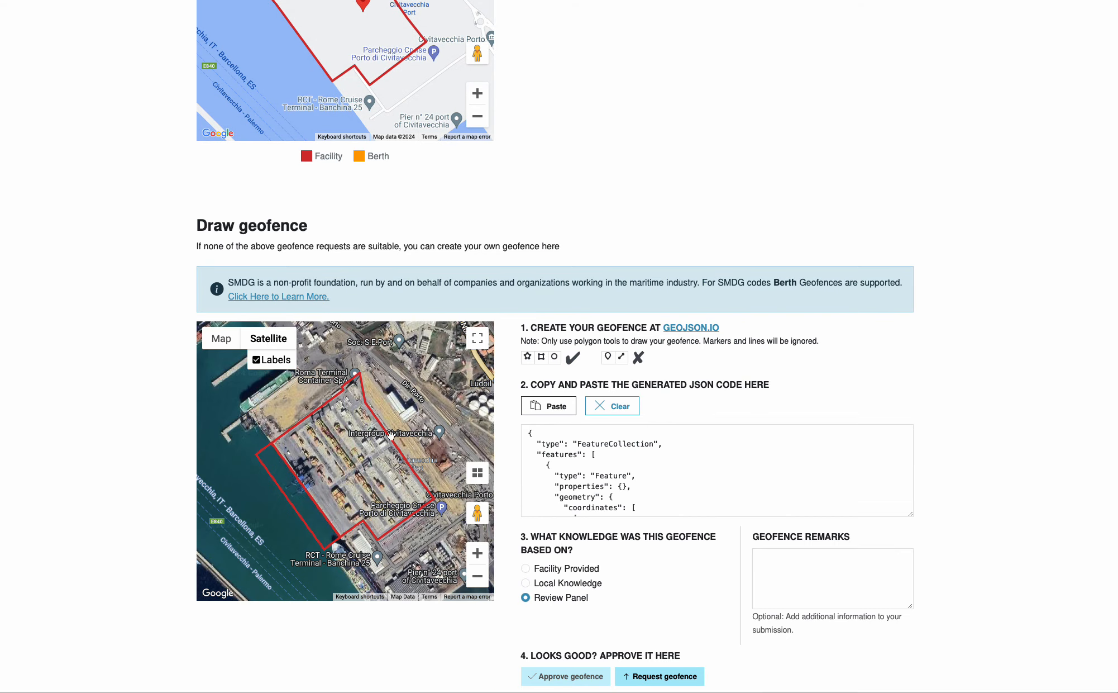
left_click(477, 553)
left_click(478, 577)
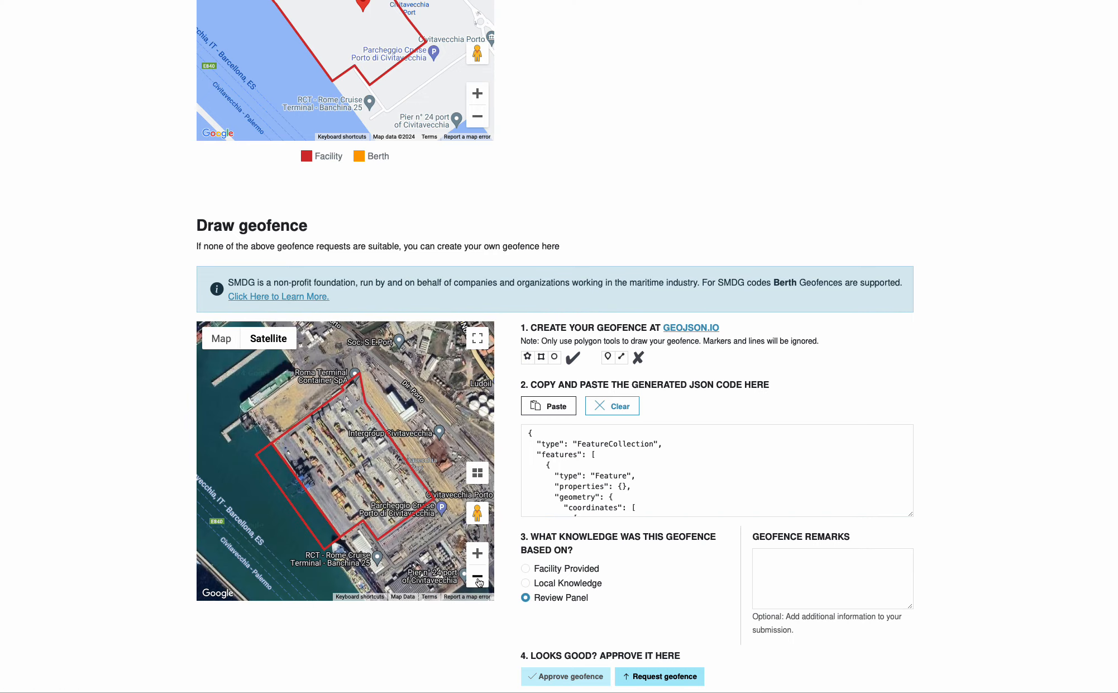
left_click(478, 578)
left_click(478, 553)
- Enter the geofence remark "taken from the 3rd party suggestions adding berth"
left_click(815, 568)
type("ta")
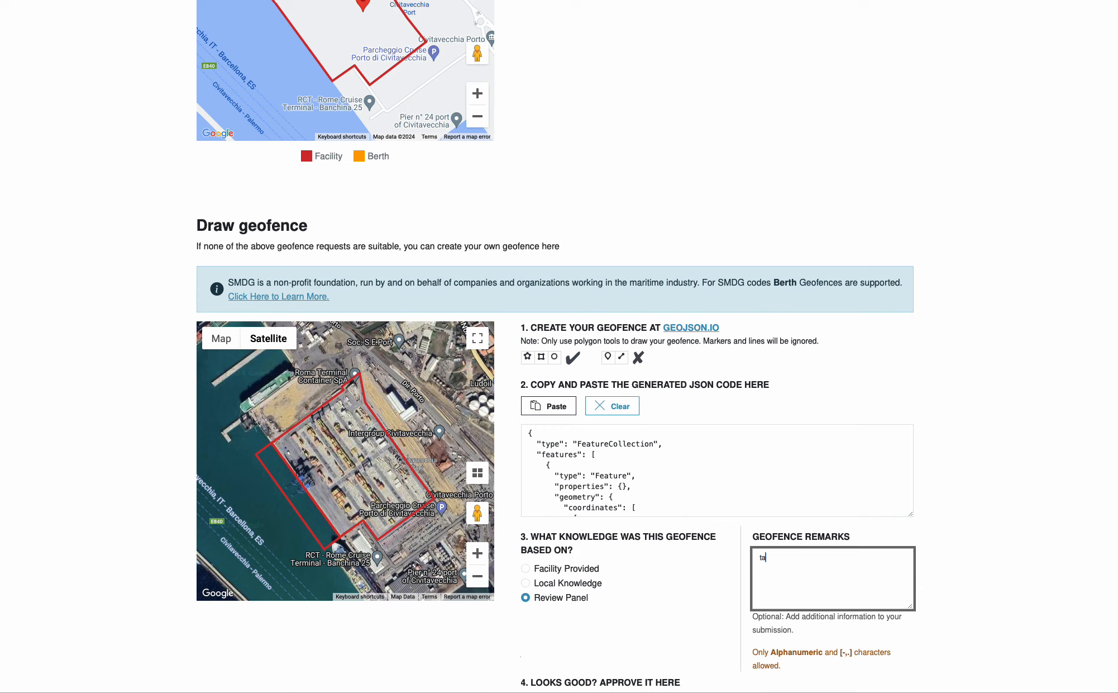
type("ken from the 3rd party suggestions adding")
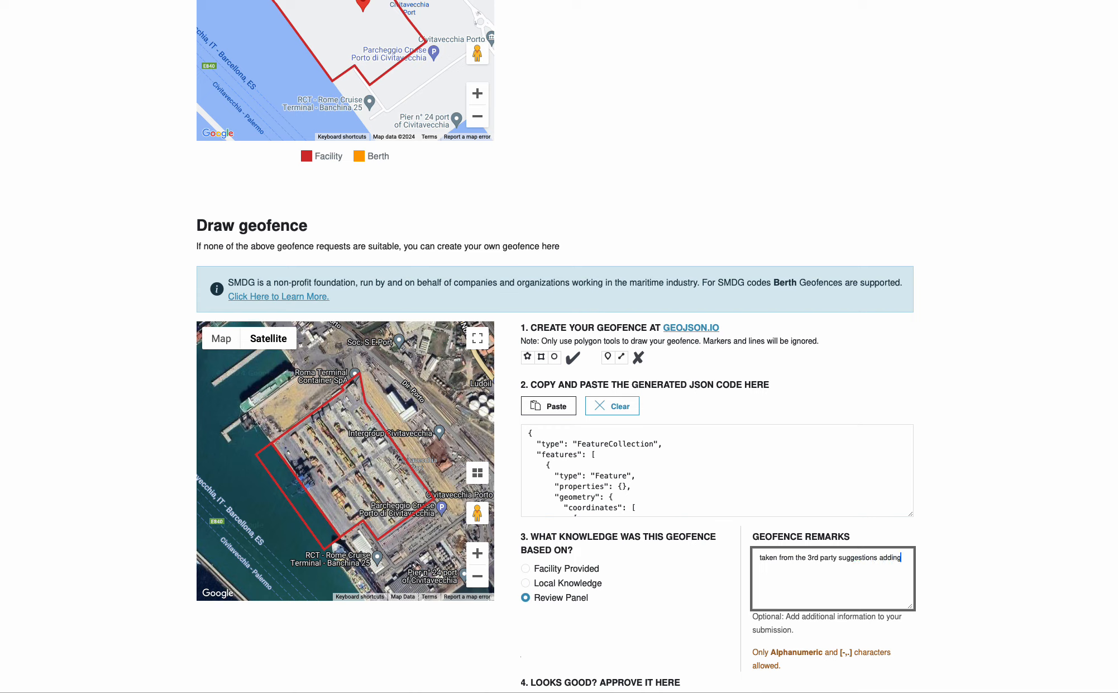
type(" berth")
- Request the drawn geofence, labelling the terminal polygon FACILITY and the narrow quayside polygon BERTH, and confirm the request
scroll(624, 598, "down", 1)
scroll(624, 598, "down", 3)
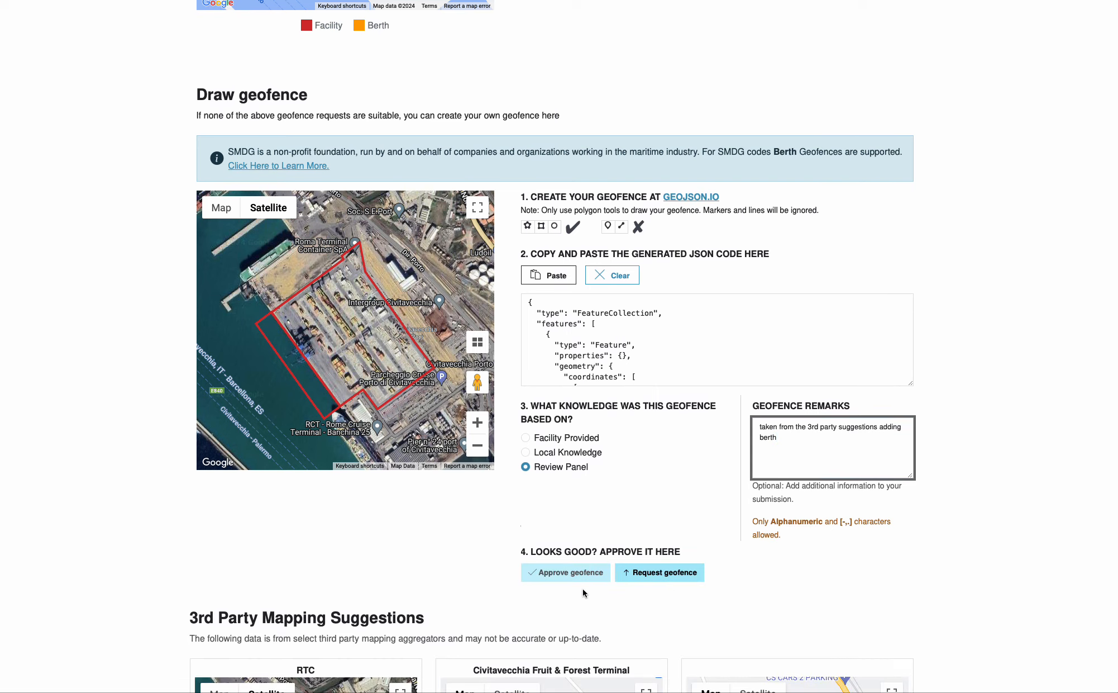
left_click(664, 576)
left_click(665, 549)
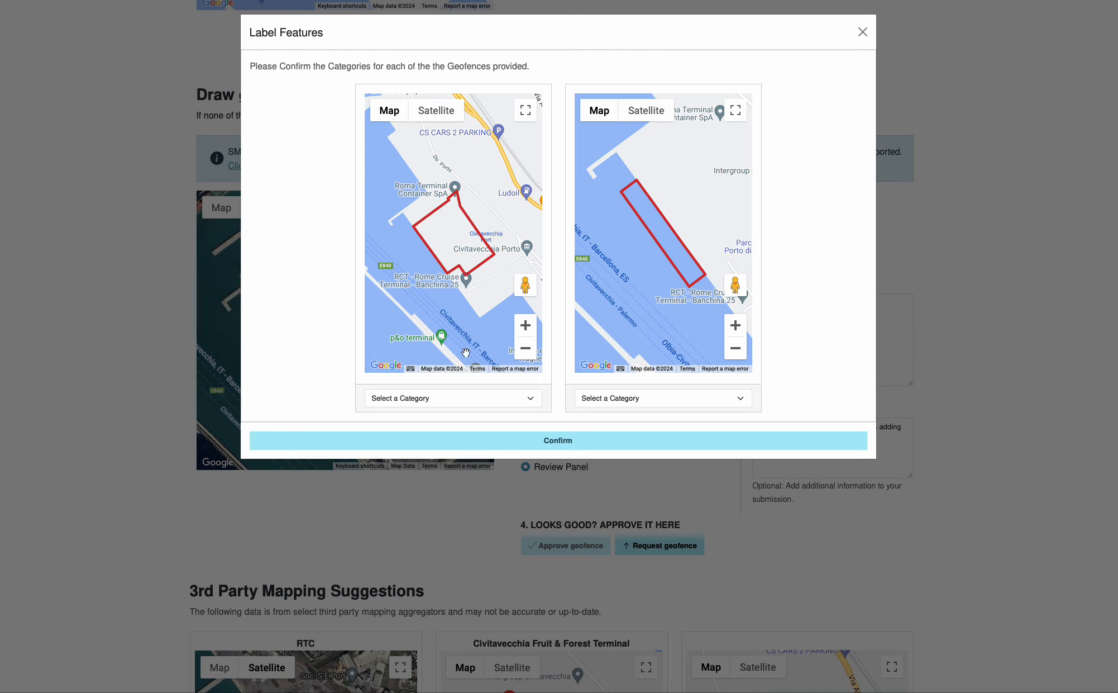
left_click(474, 393)
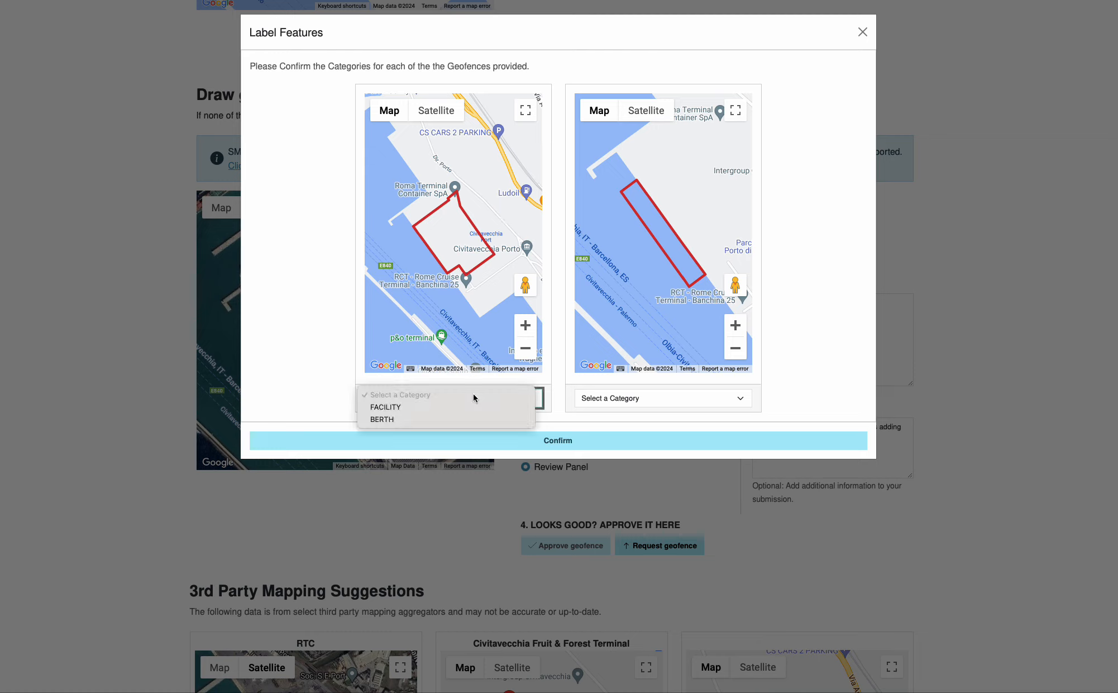
left_click(433, 404)
left_click(664, 397)
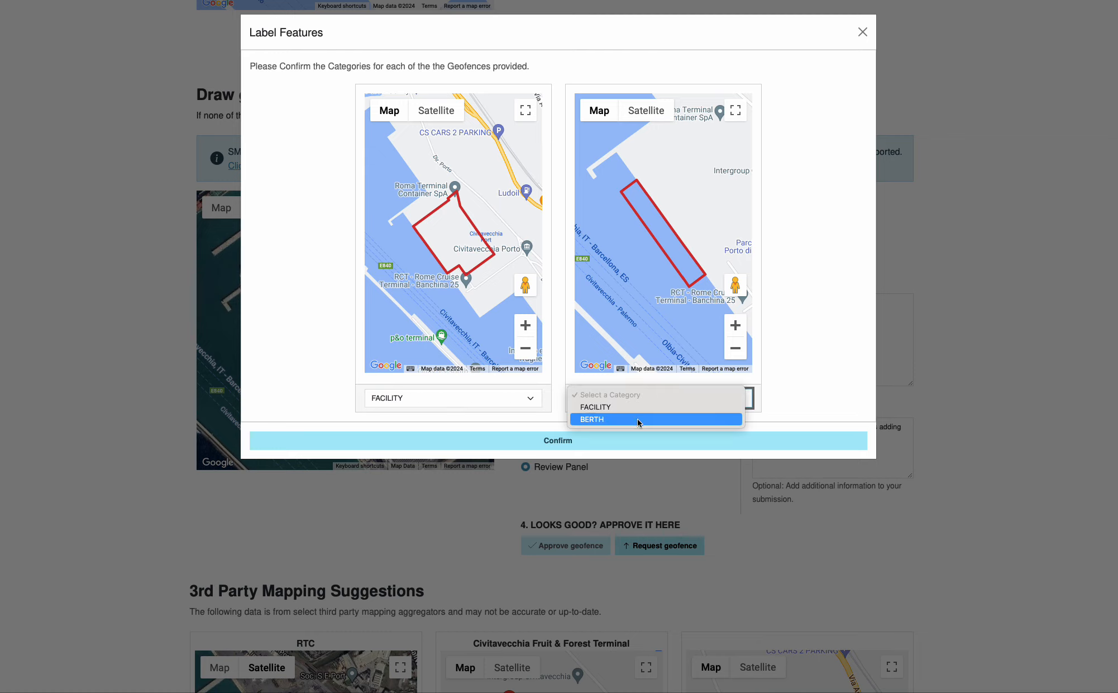
left_click(638, 418)
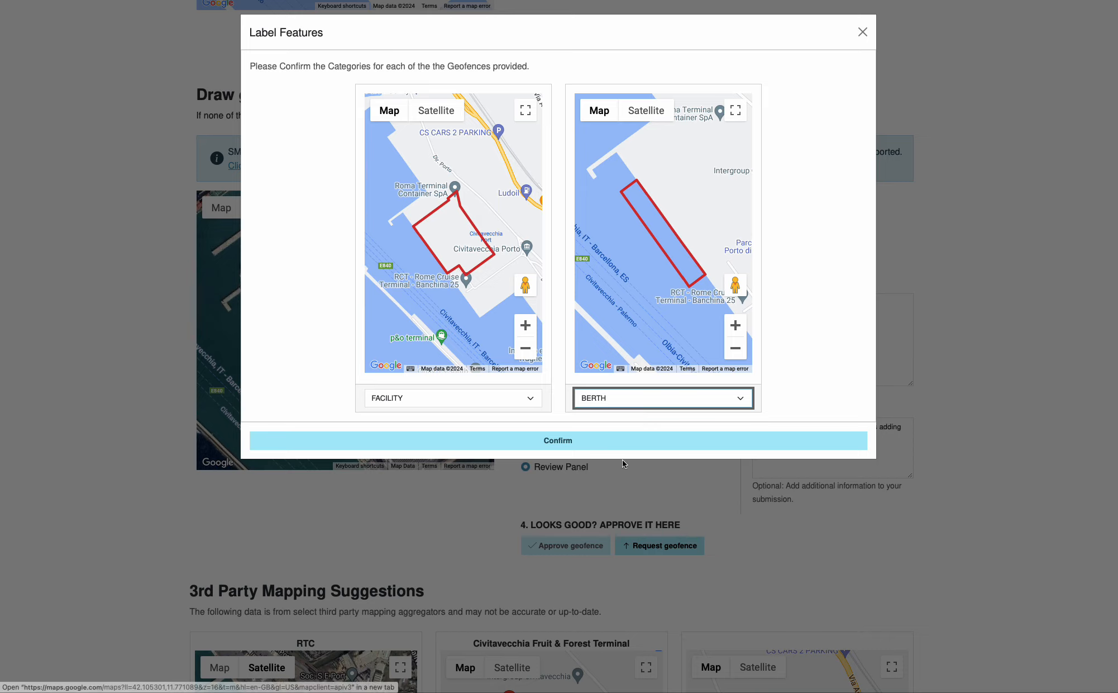
left_click(604, 446)
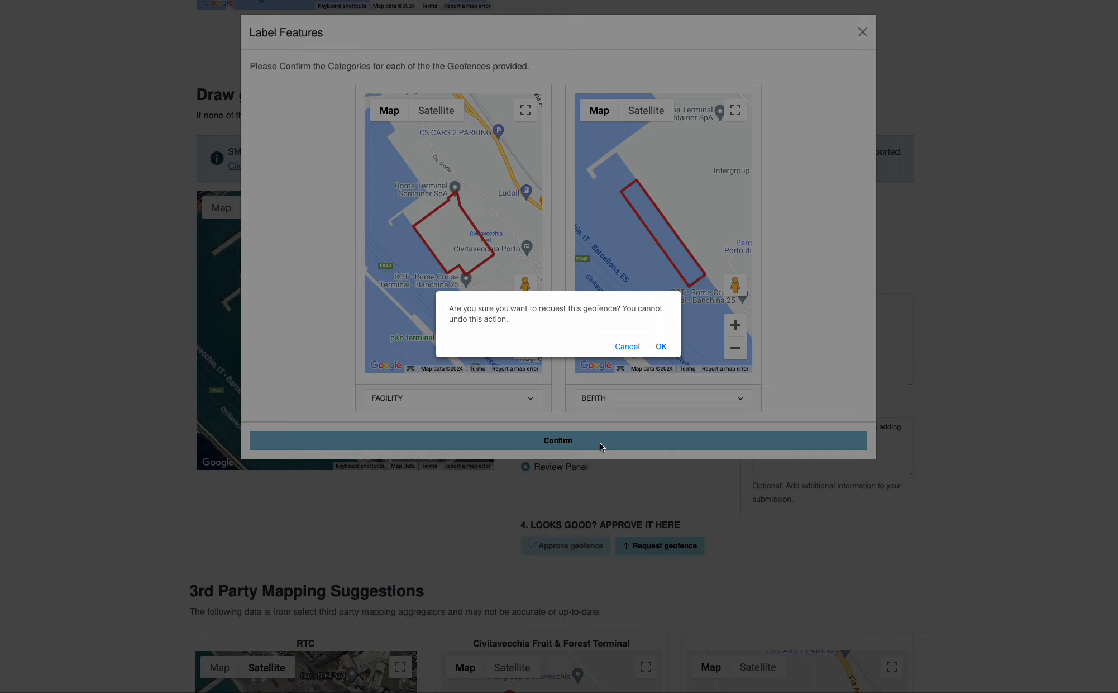
left_click(661, 346)
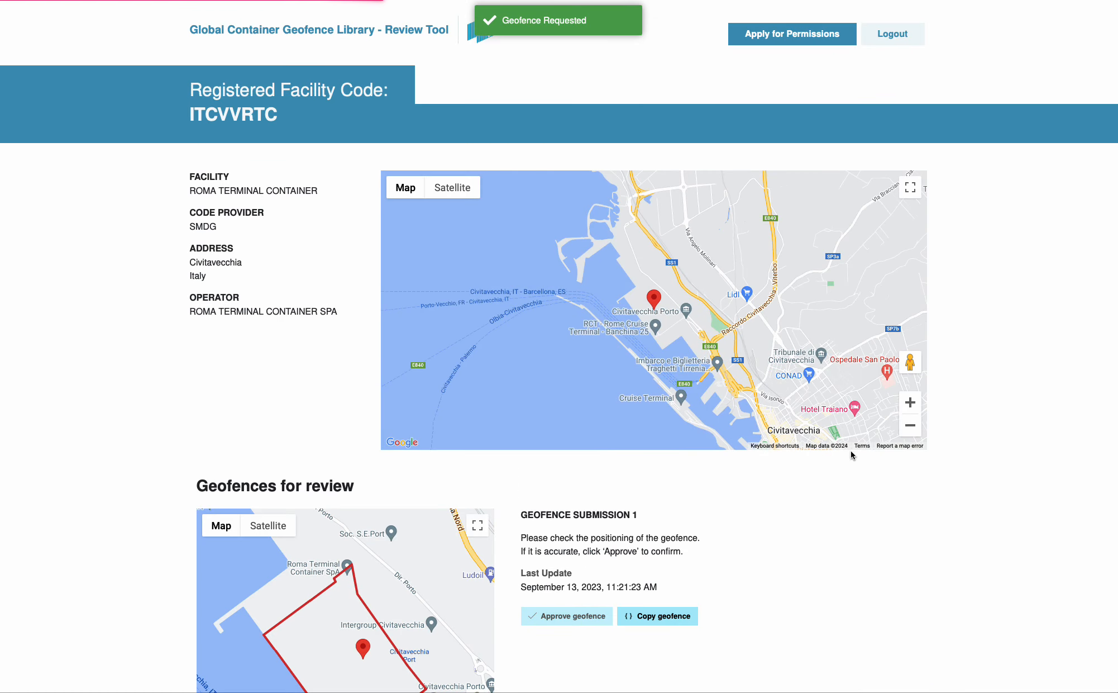
- Review the facility and berth outlines of Geofence Submission 2 over satellite imagery
scroll(916, 497, "down", 7)
scroll(916, 500, "down", 1)
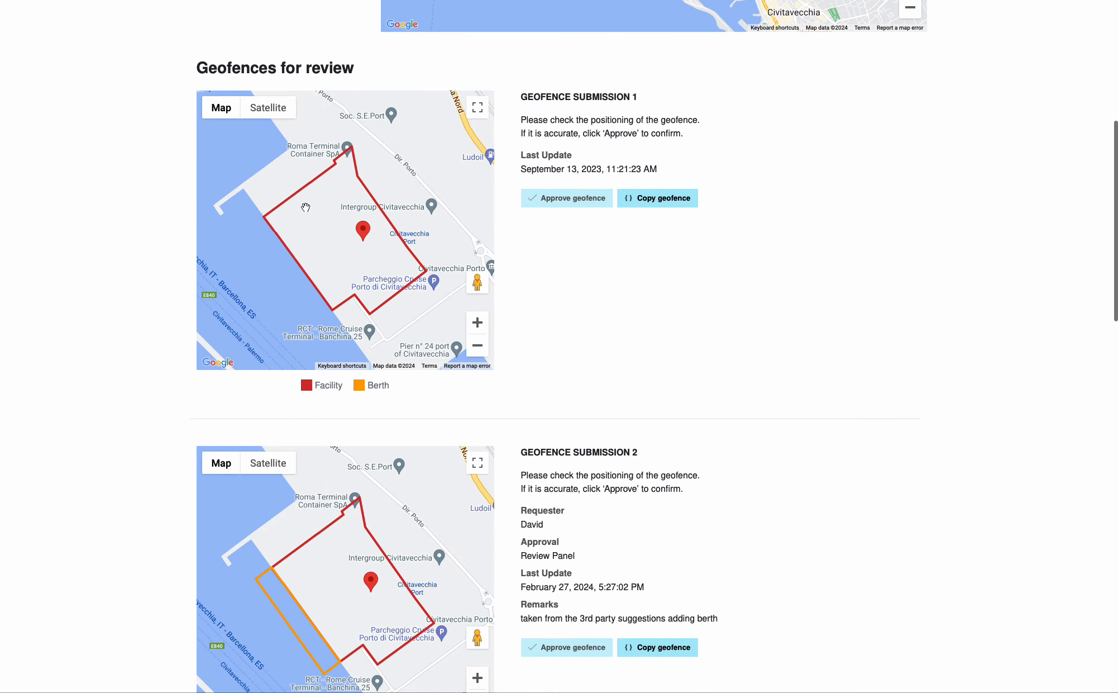
scroll(607, 272, "down", 5)
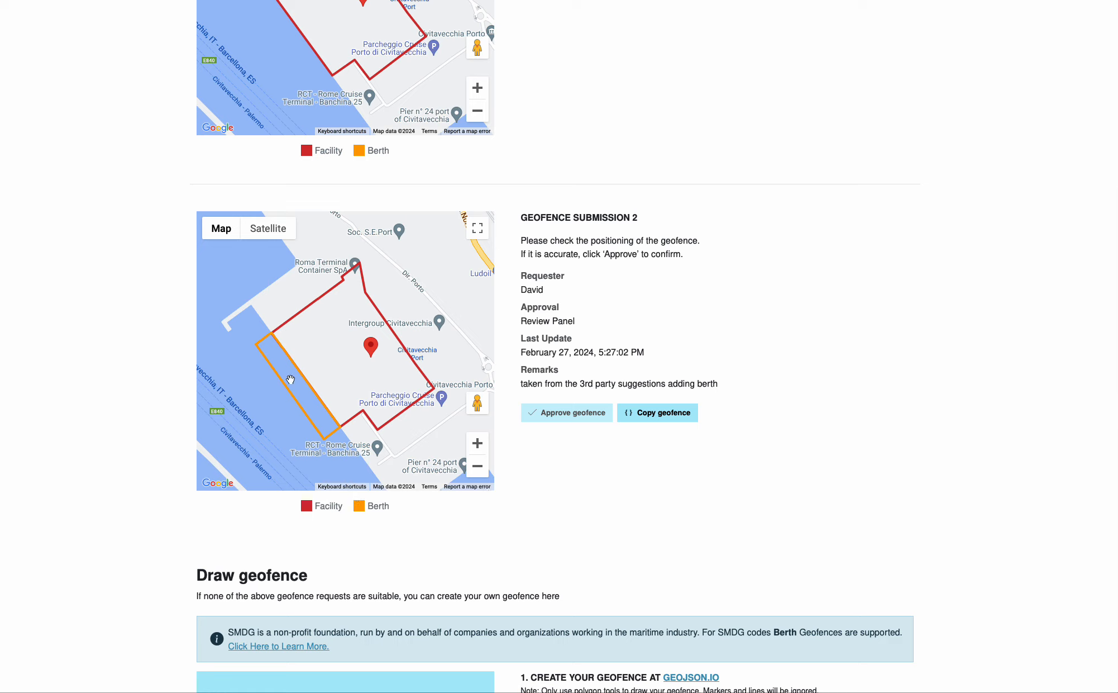
left_click(264, 231)
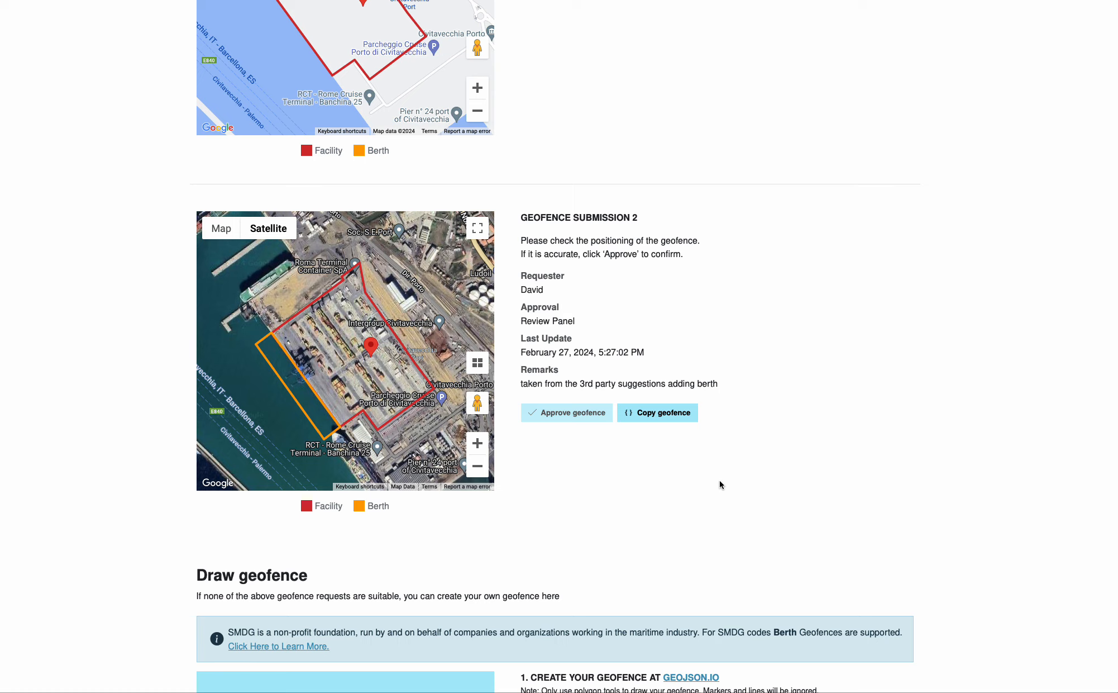
key("super+shift+5")
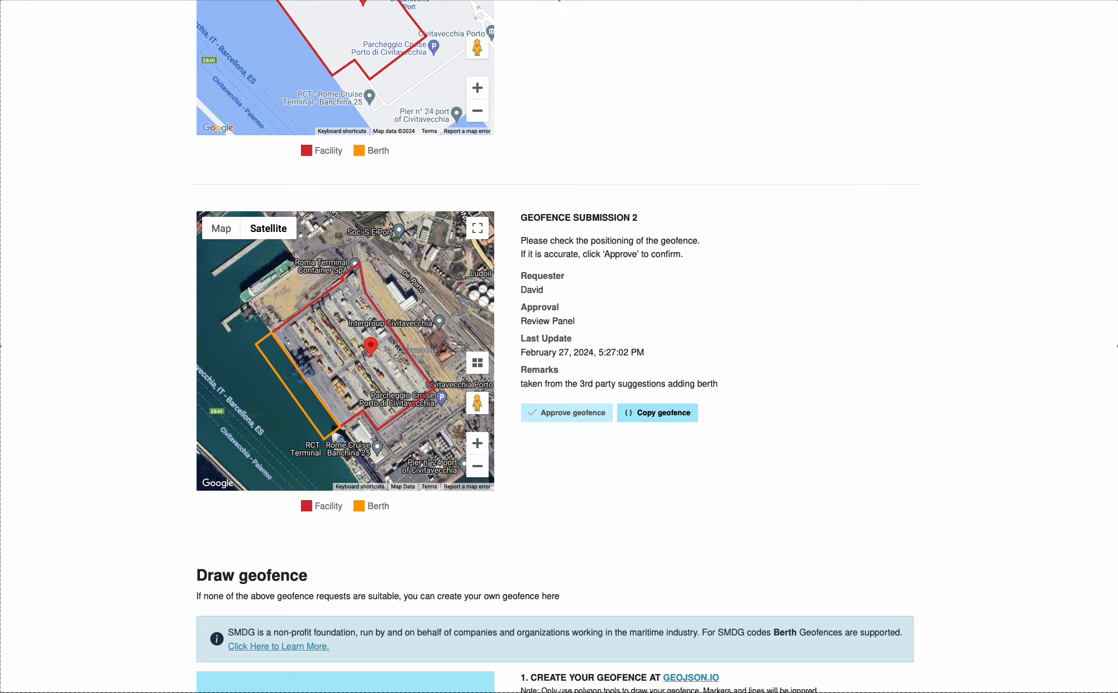